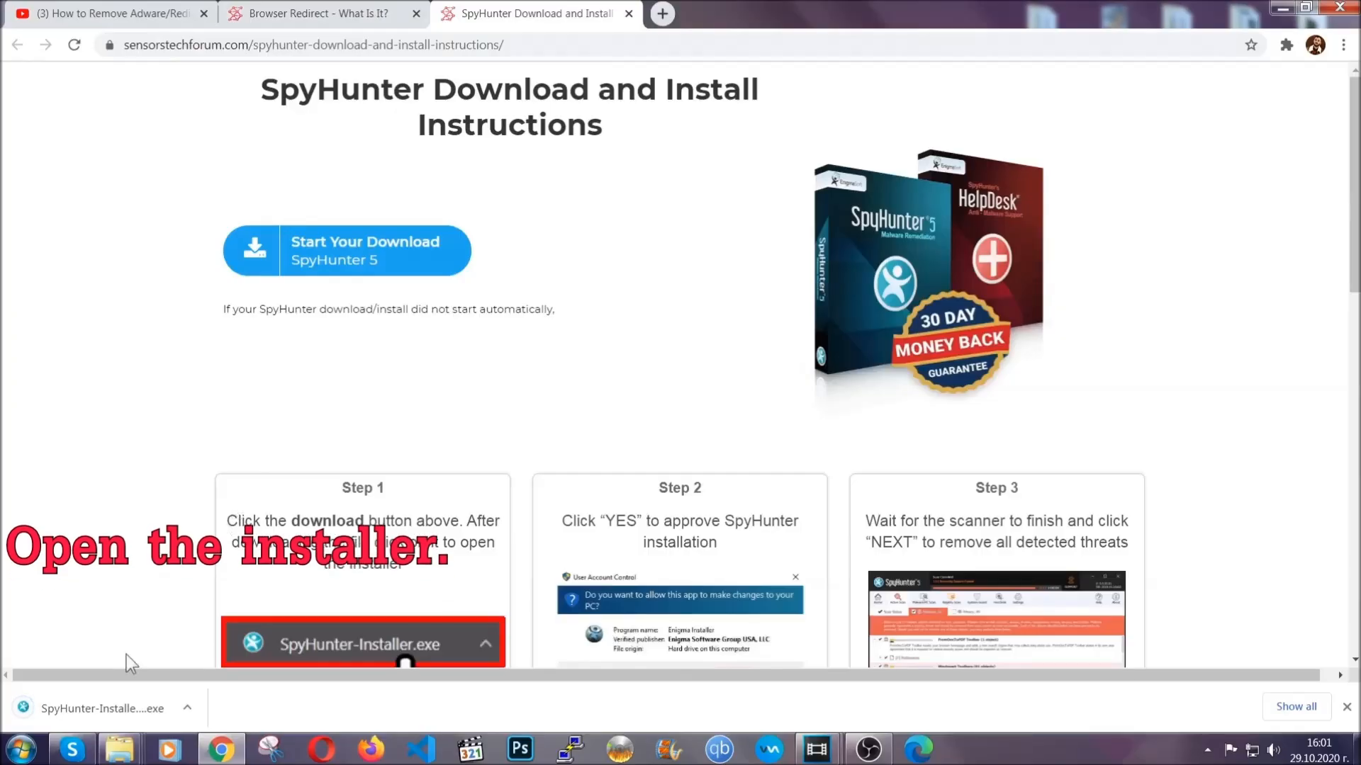
Launch the downloaded SpyHunter installer and choose English as the installation language.
left_click(85, 711)
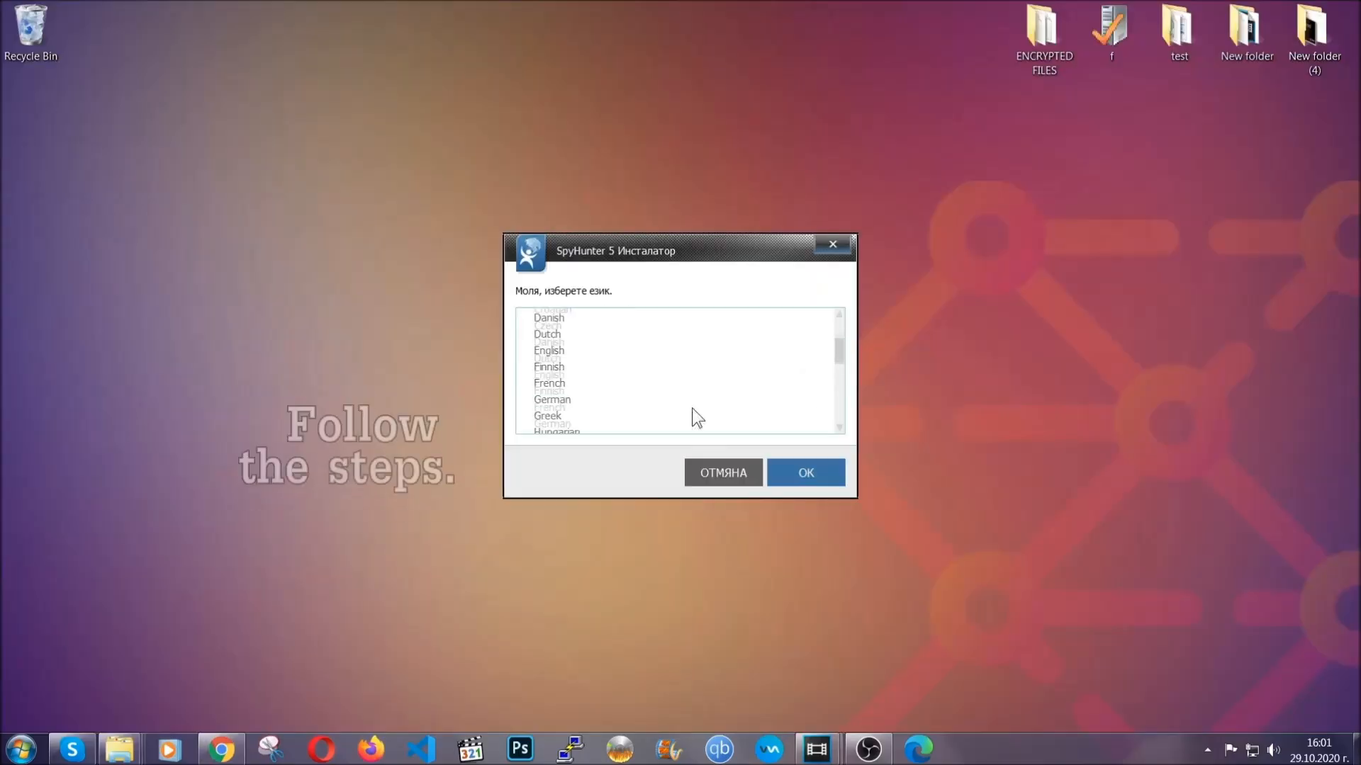
scroll(692, 407, "down", 2)
scroll(695, 418, "down", 2)
scroll(691, 418, "up", 4)
left_click(570, 363)
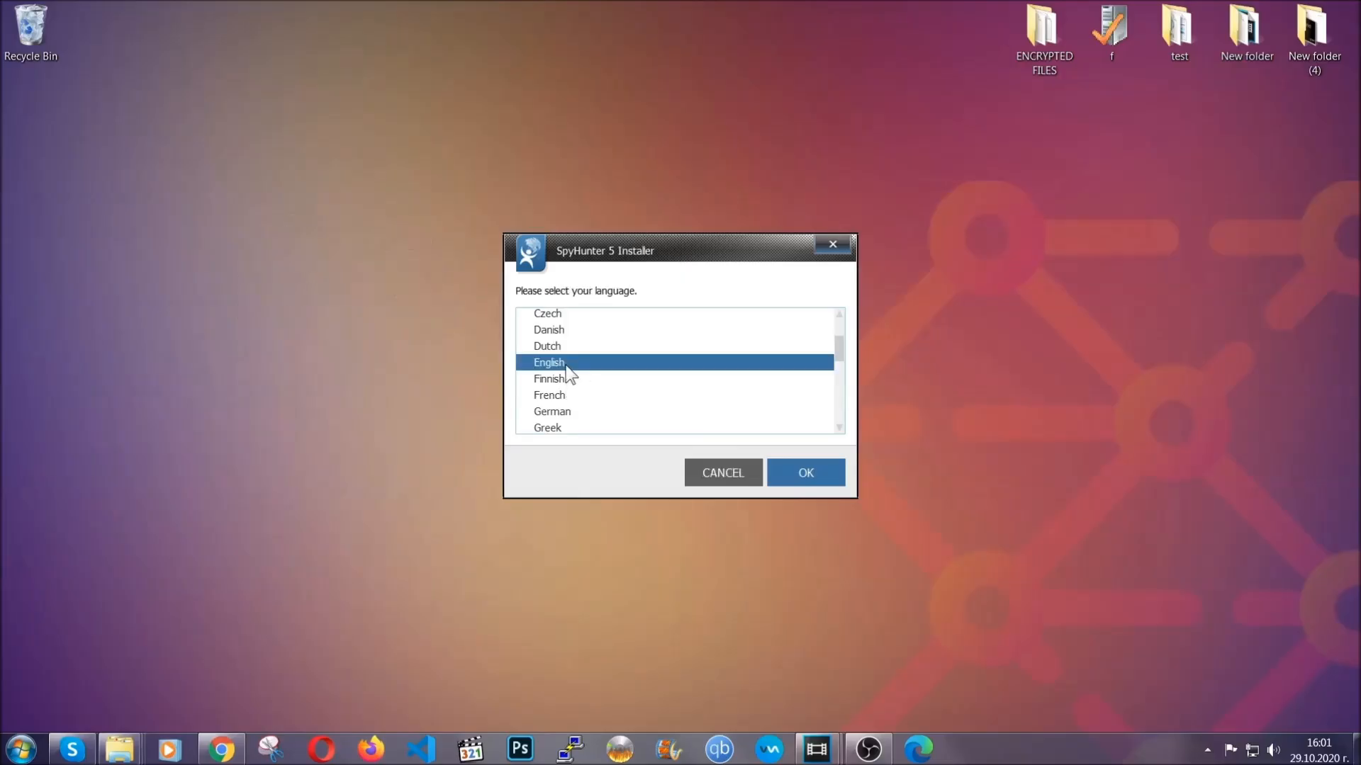
left_click(800, 473)
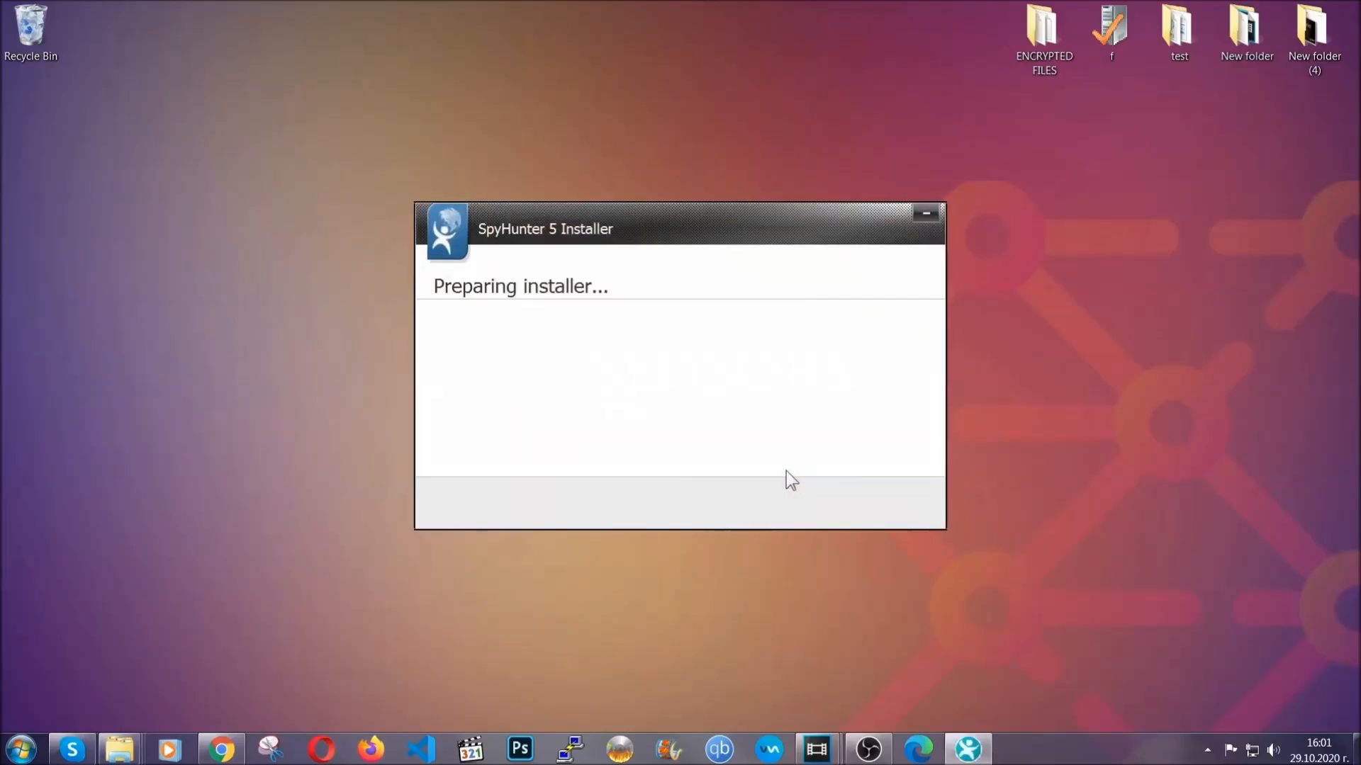
Accept the EULA and Privacy Policy, install SpyHunter 5, and finish the setup.
left_click(823, 492)
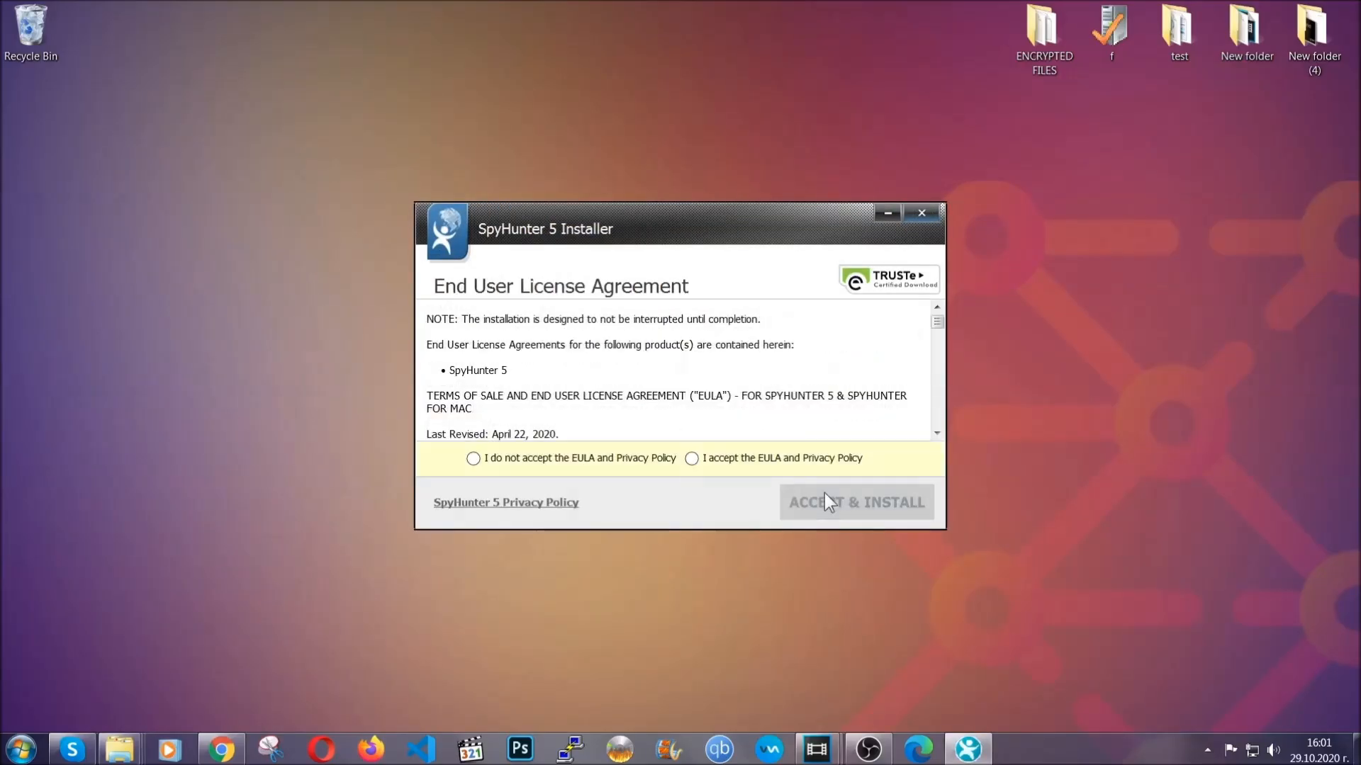
left_click(802, 466)
left_click(818, 492)
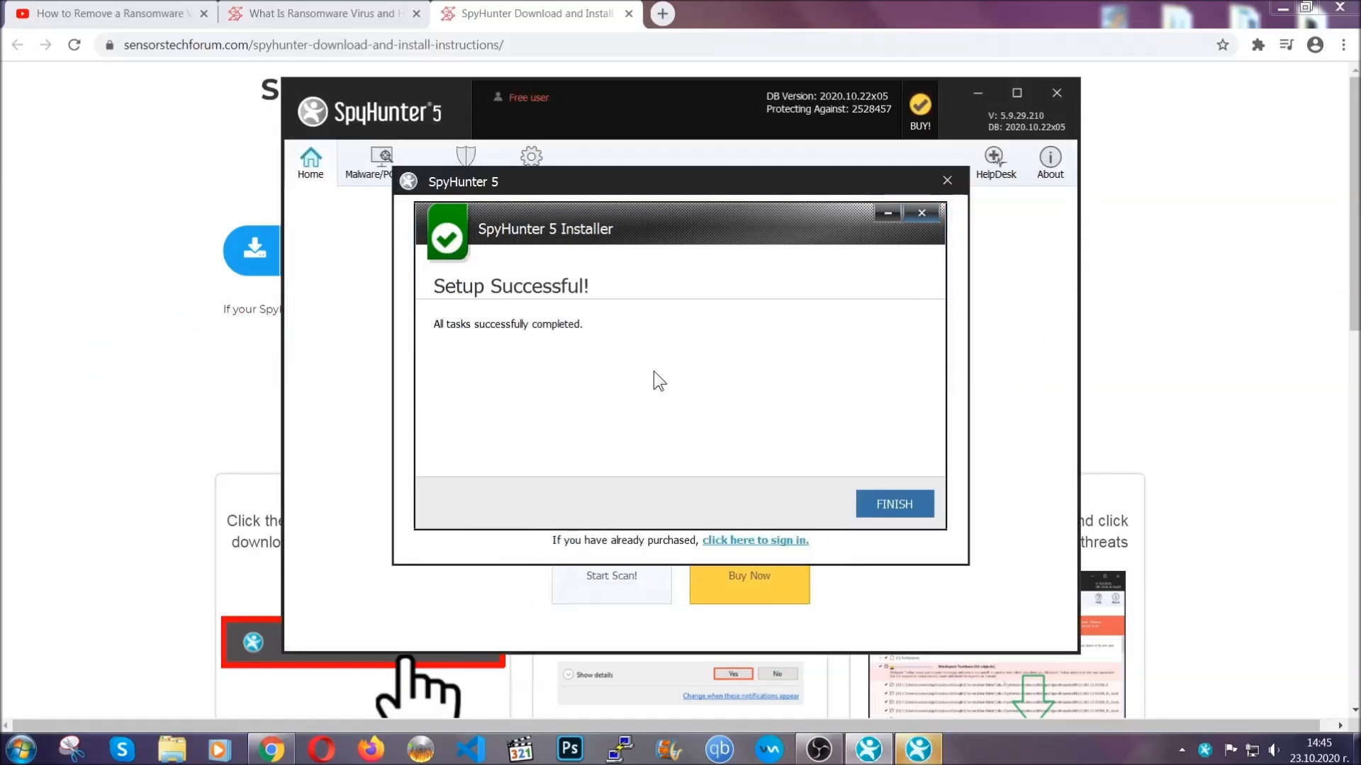
left_click(870, 506)
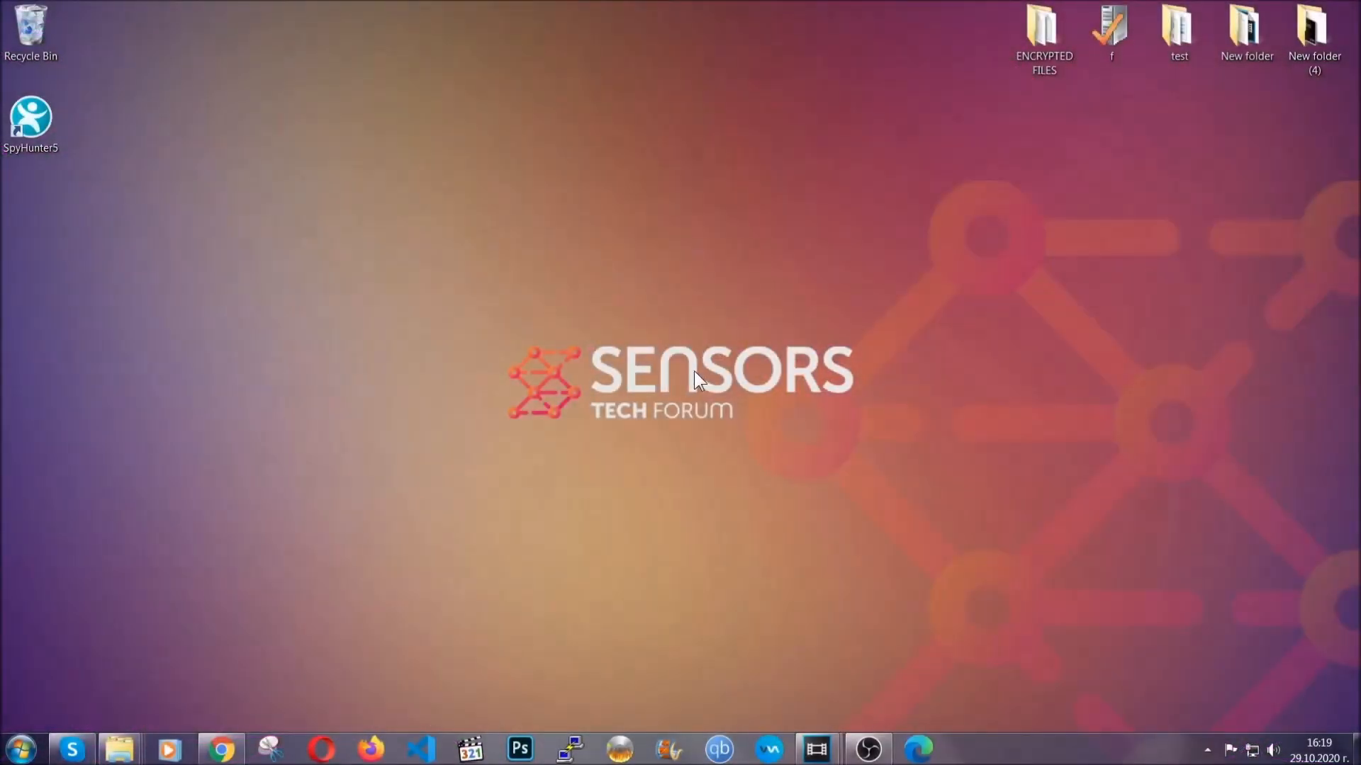
Open the Programs and Features window by running the APPWIZ.CPL command.
key("super+r")
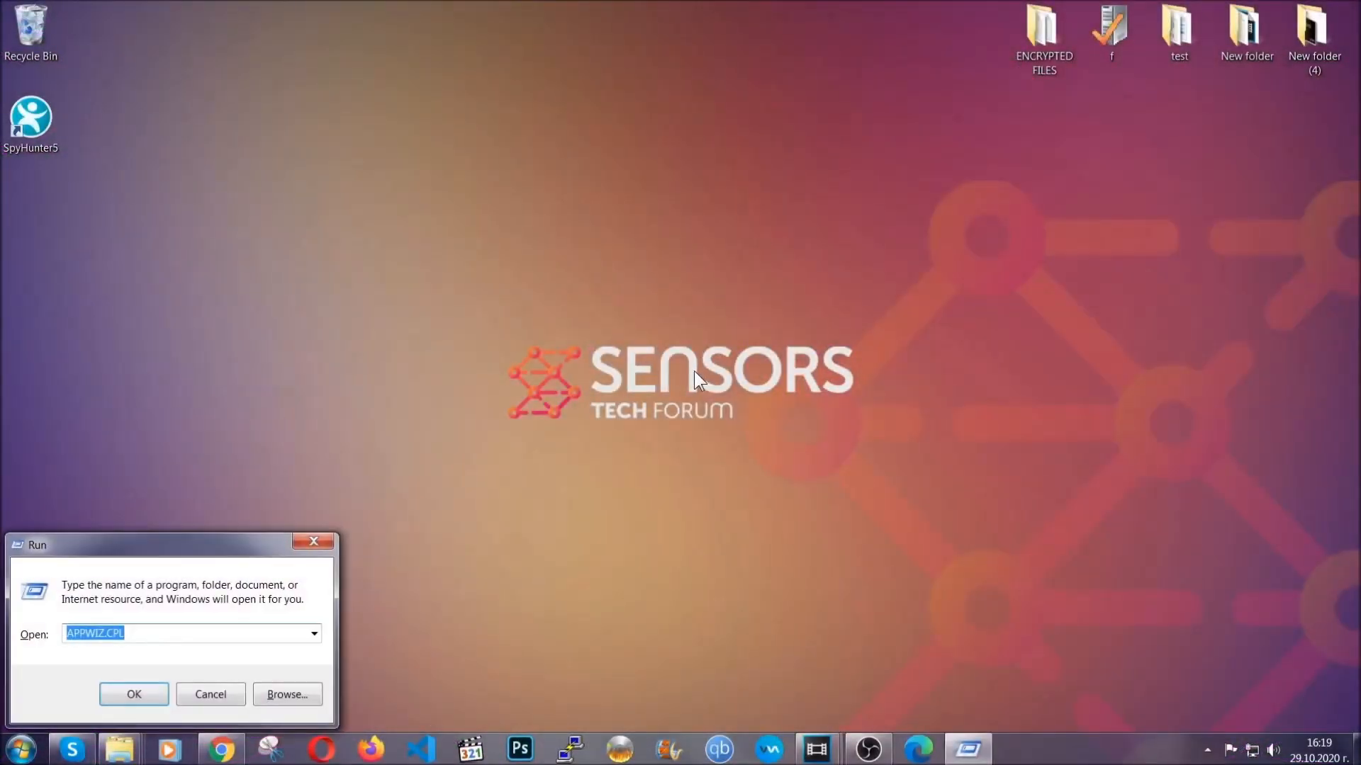
left_click(141, 636)
left_click_drag(142, 636, 27, 638)
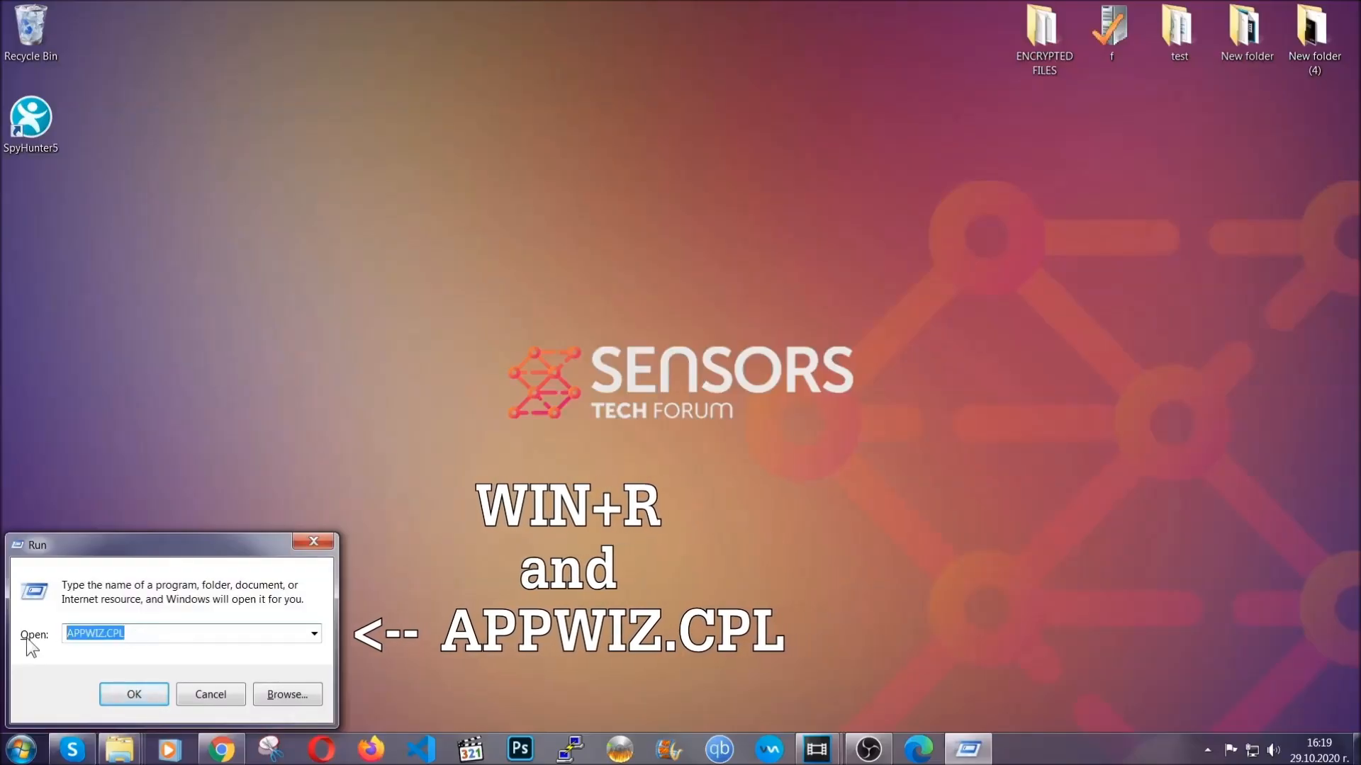
left_click(133, 689)
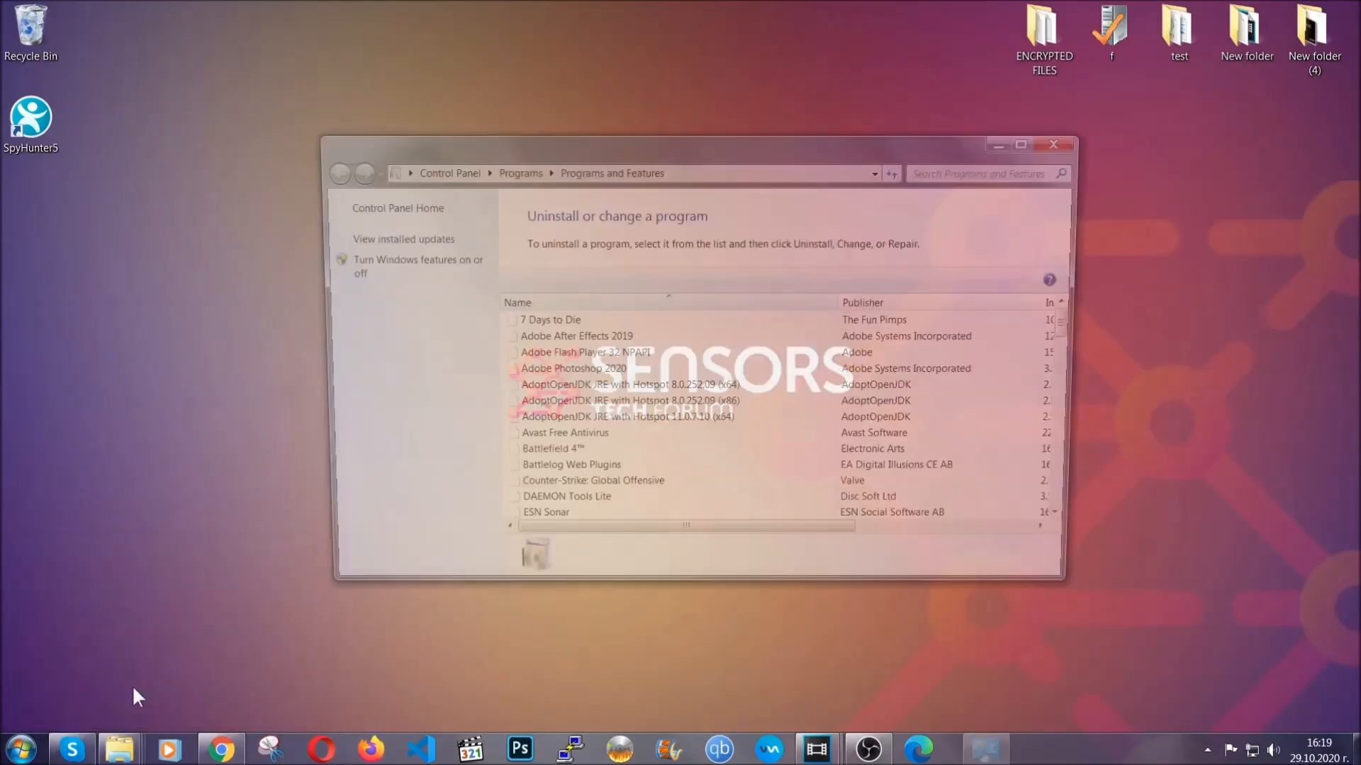
Uninstall SUSPICIOUS PROGRAM from the installed programs list and confirm its removal.
scroll(643, 362, "down", 20)
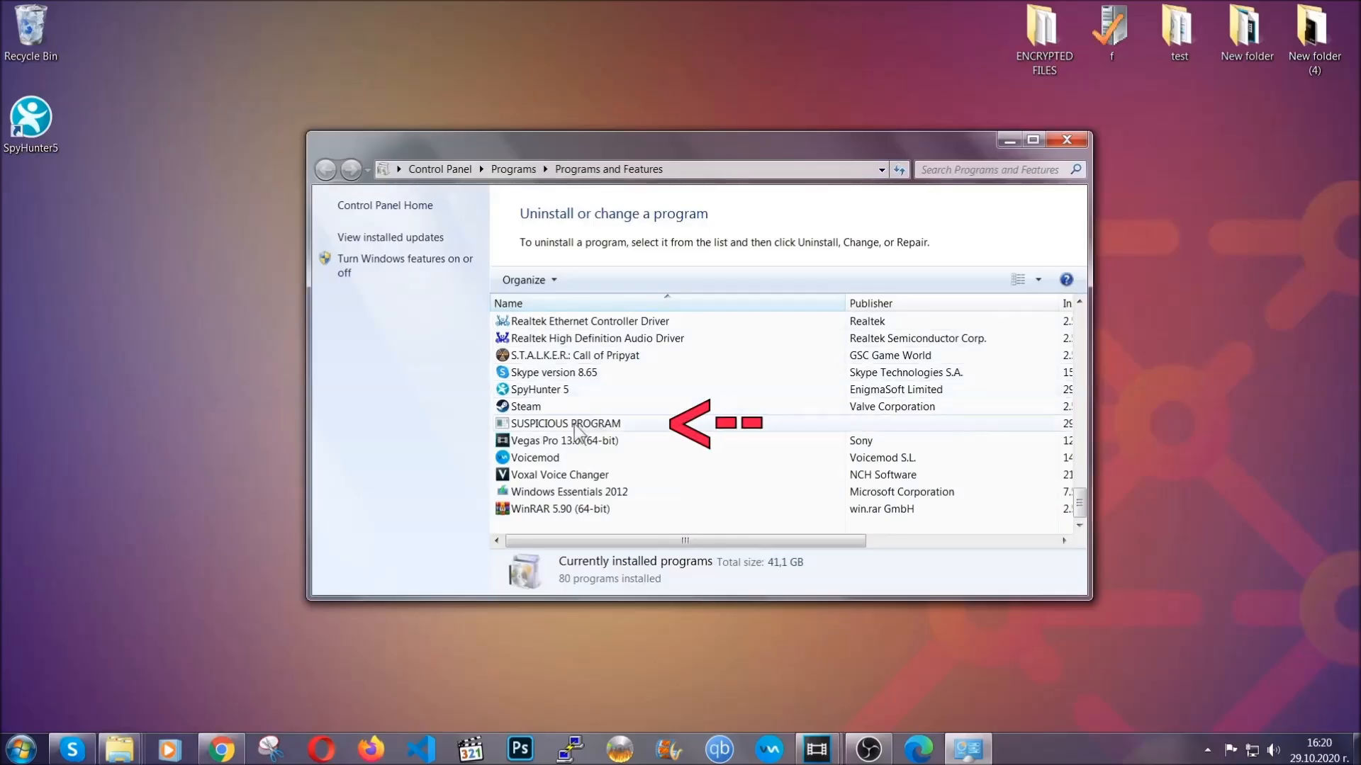
left_click(574, 425)
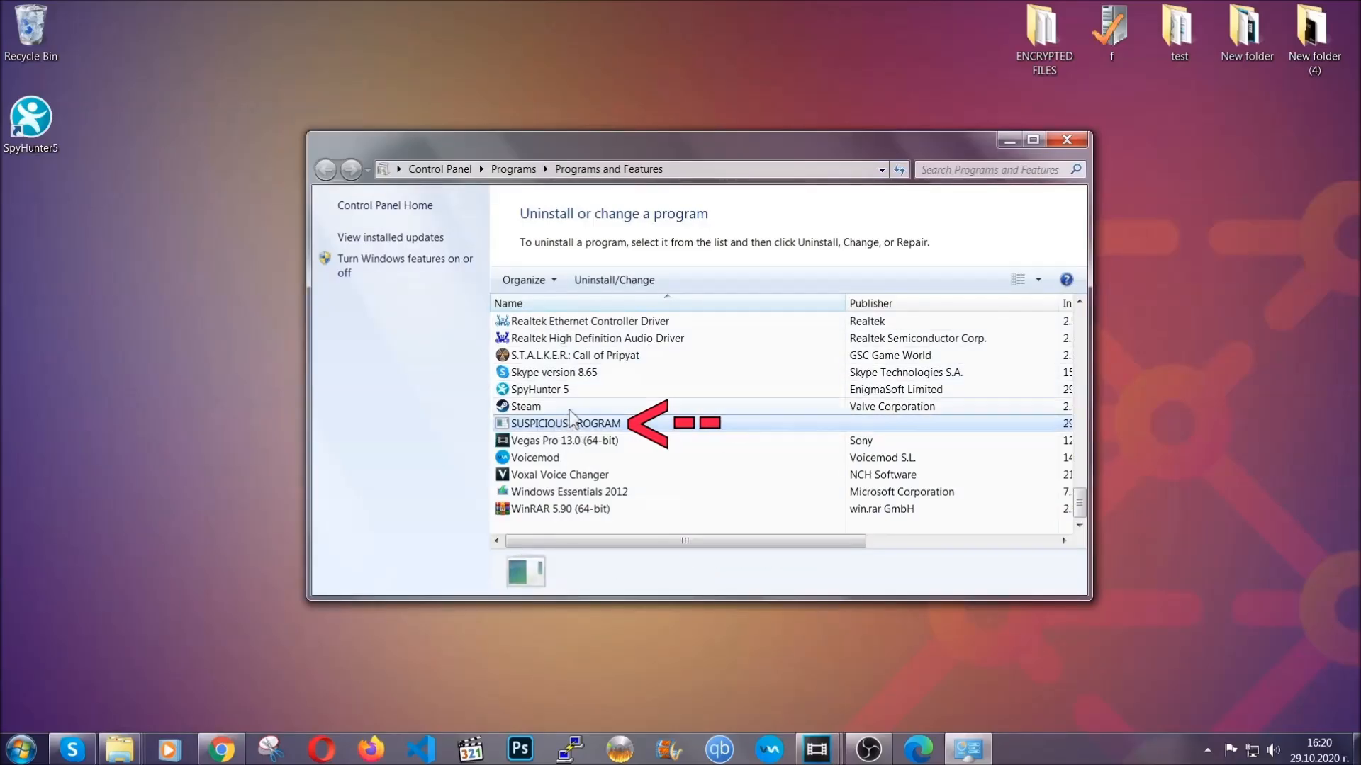
left_click(603, 278)
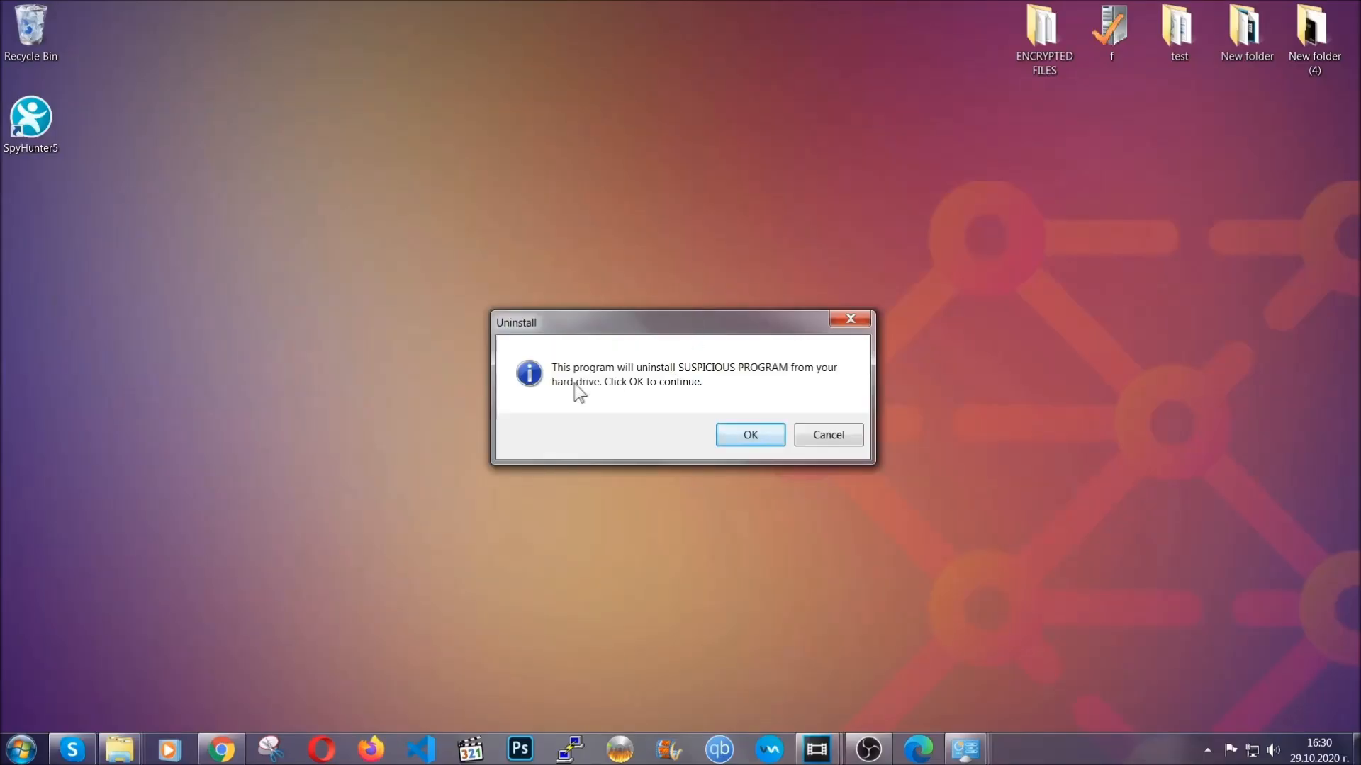
left_click(742, 436)
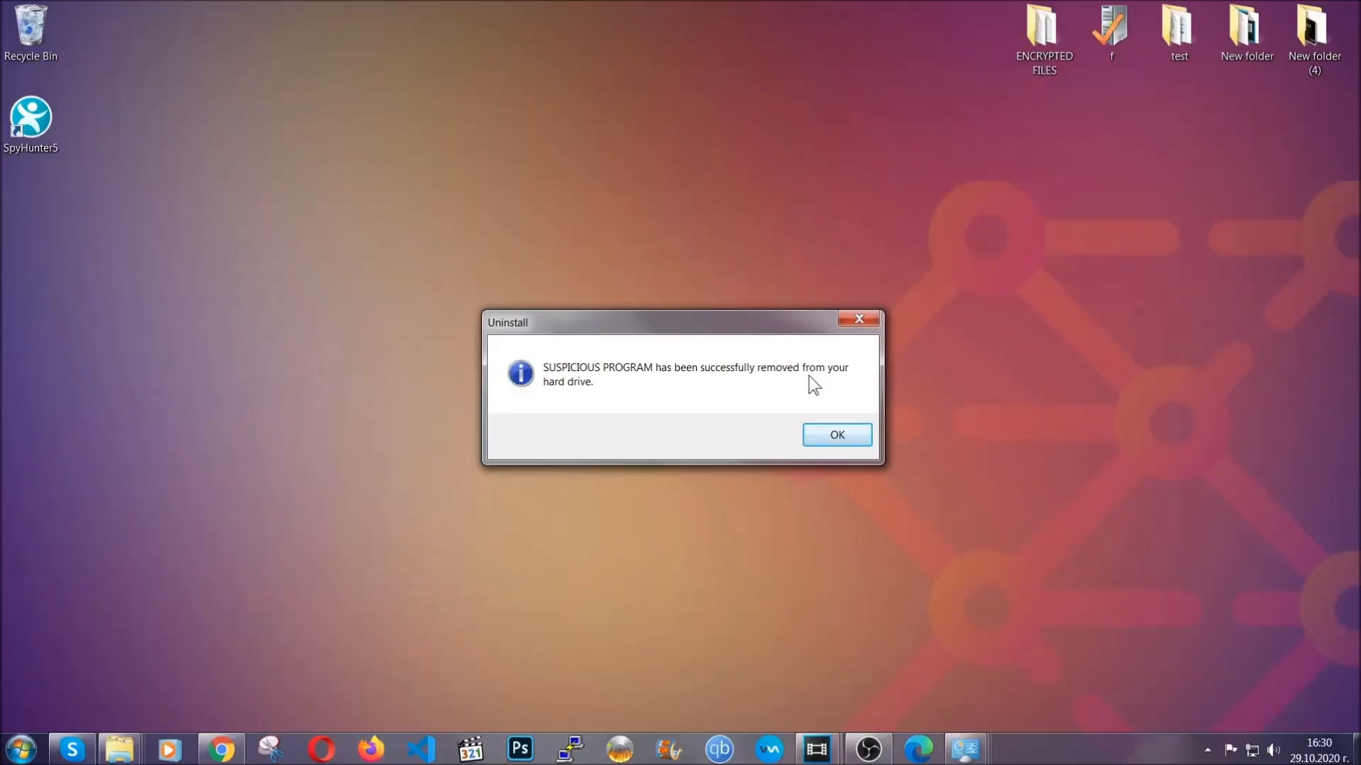
left_click(816, 431)
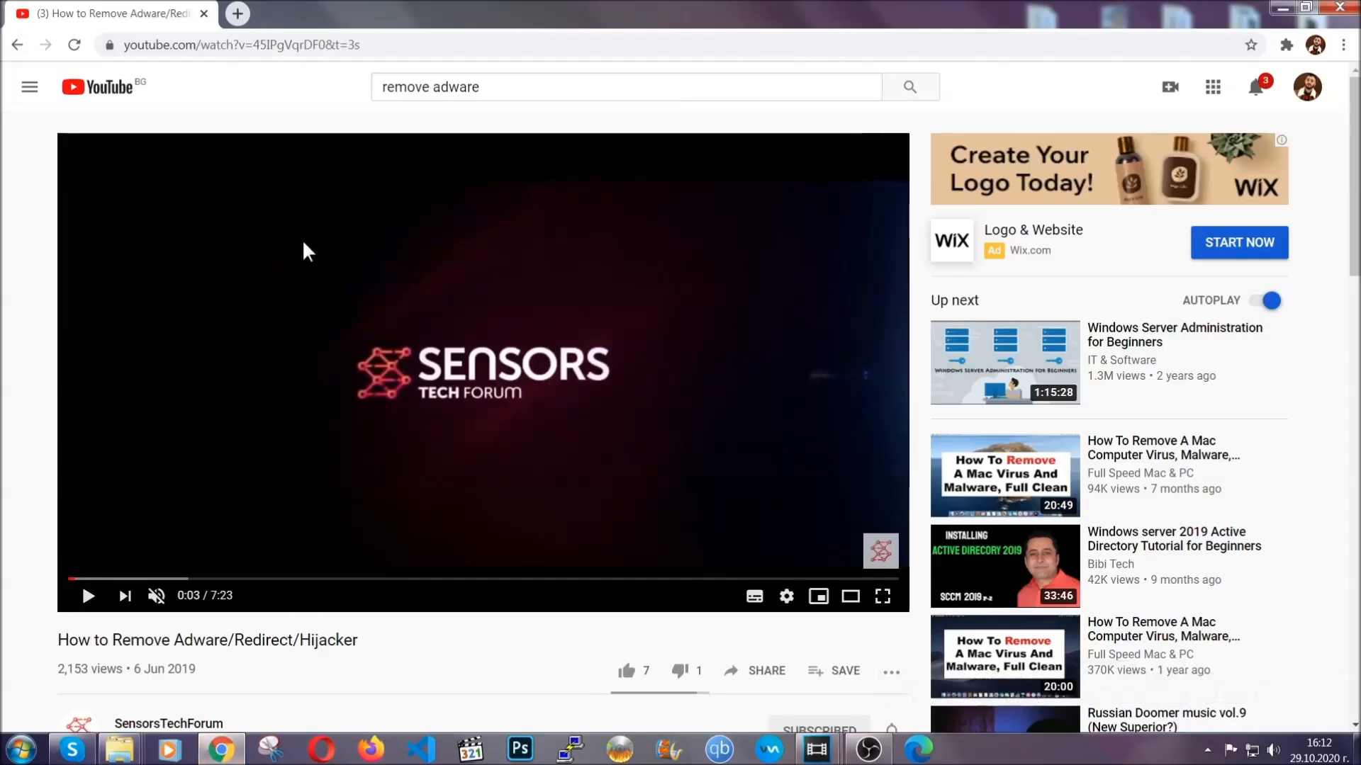
Go to chrome://settings/clearBrowserData in Chrome.
left_click(295, 47)
type("c")
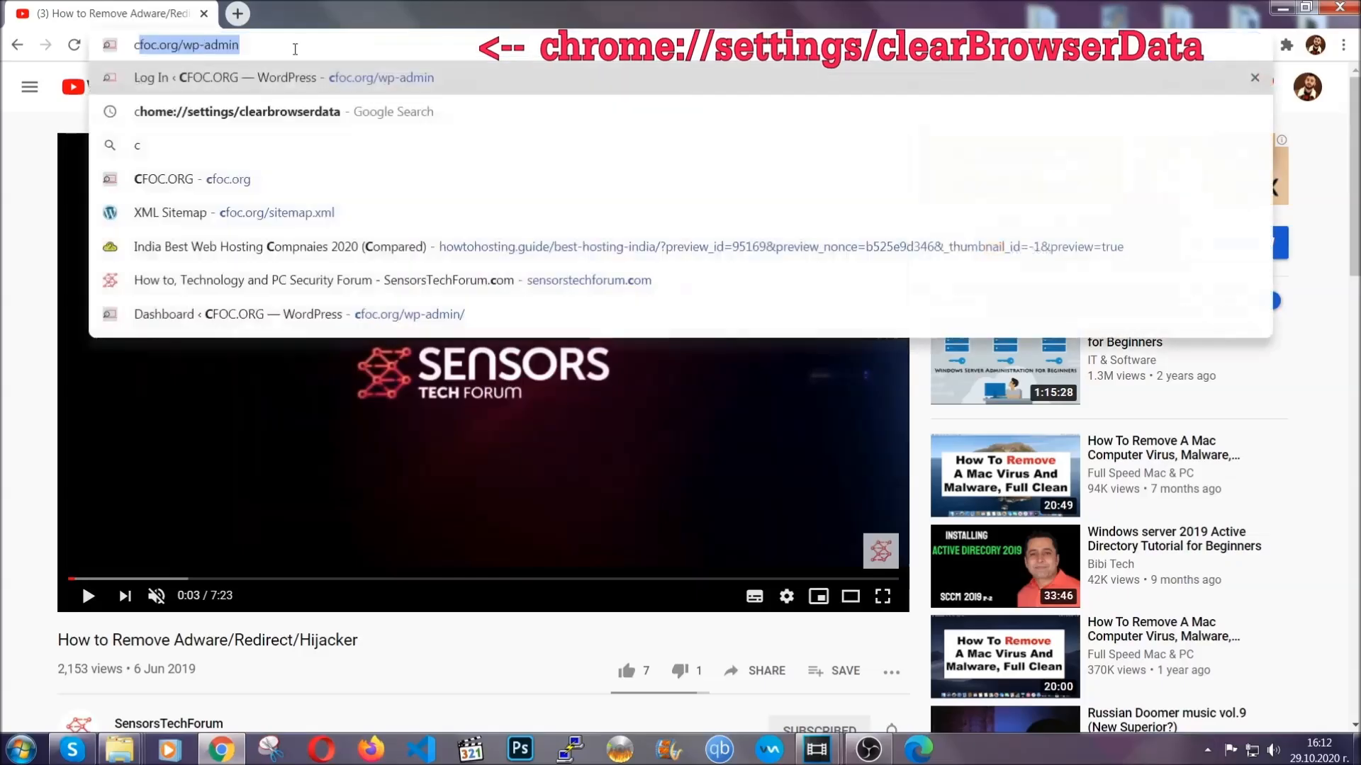
type("hrome:")
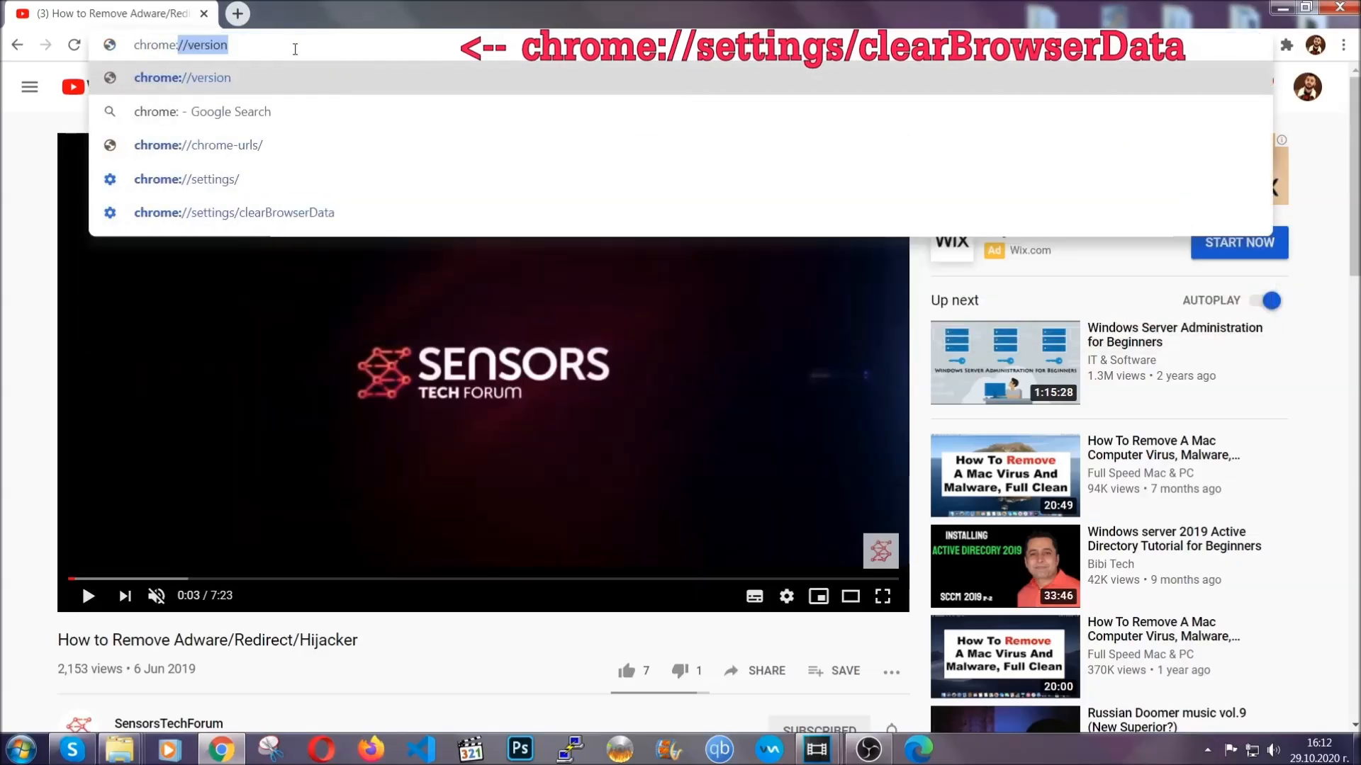
type("//setti")
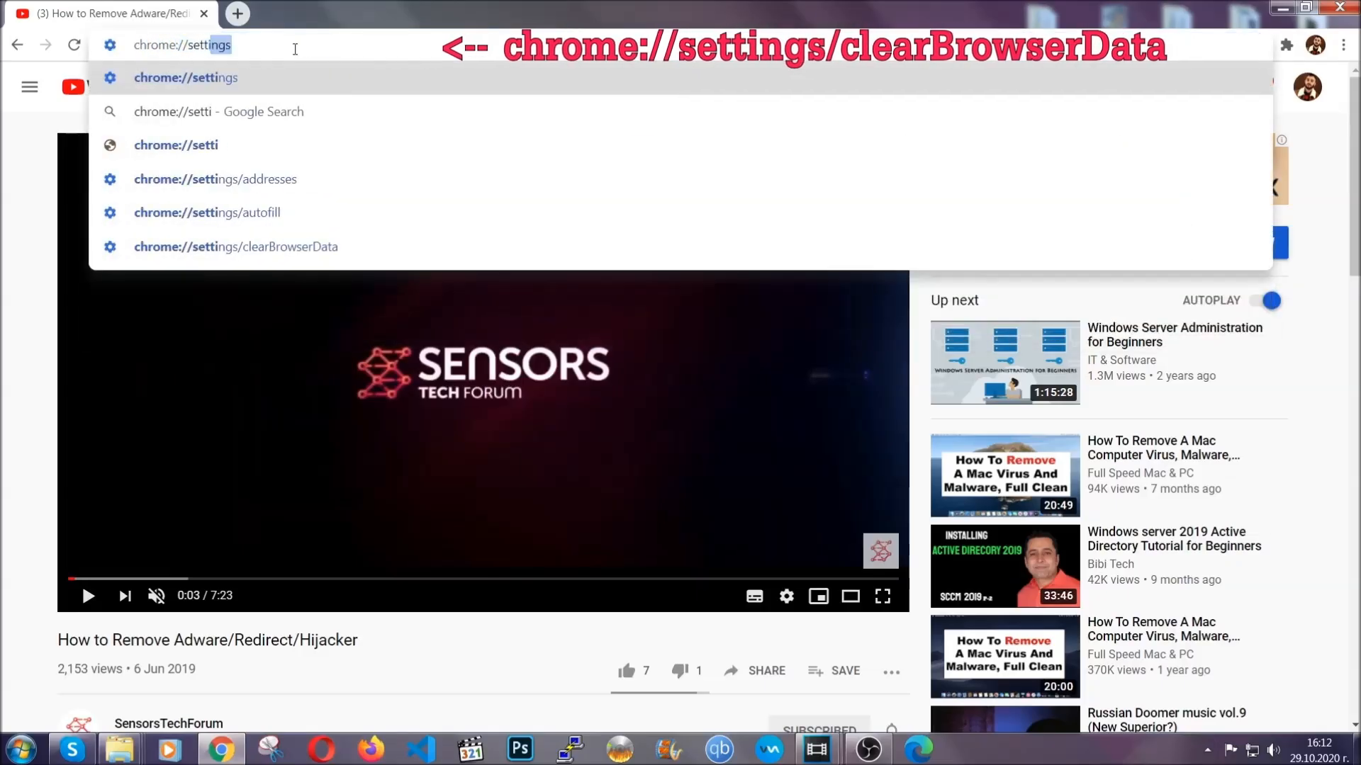
type("ngs/ce")
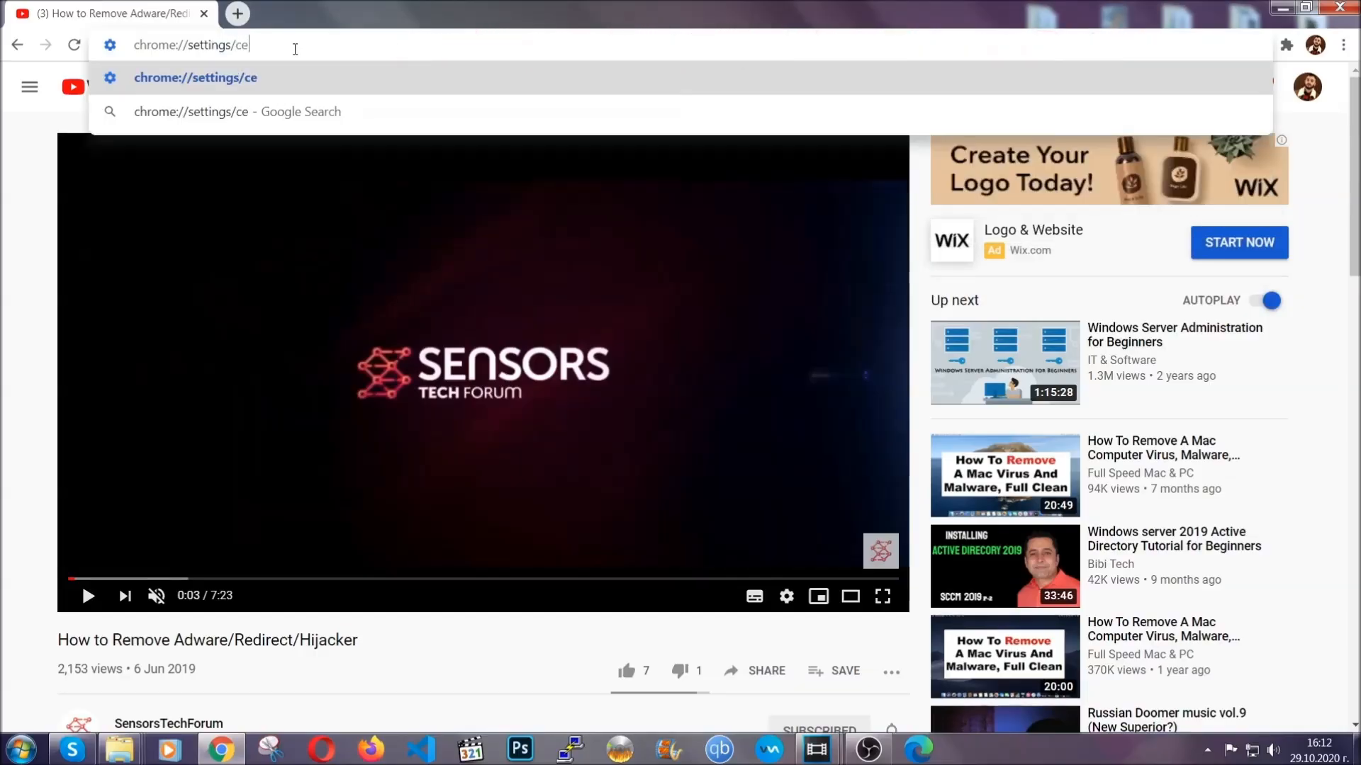
key("BackSpace")
type("lea")
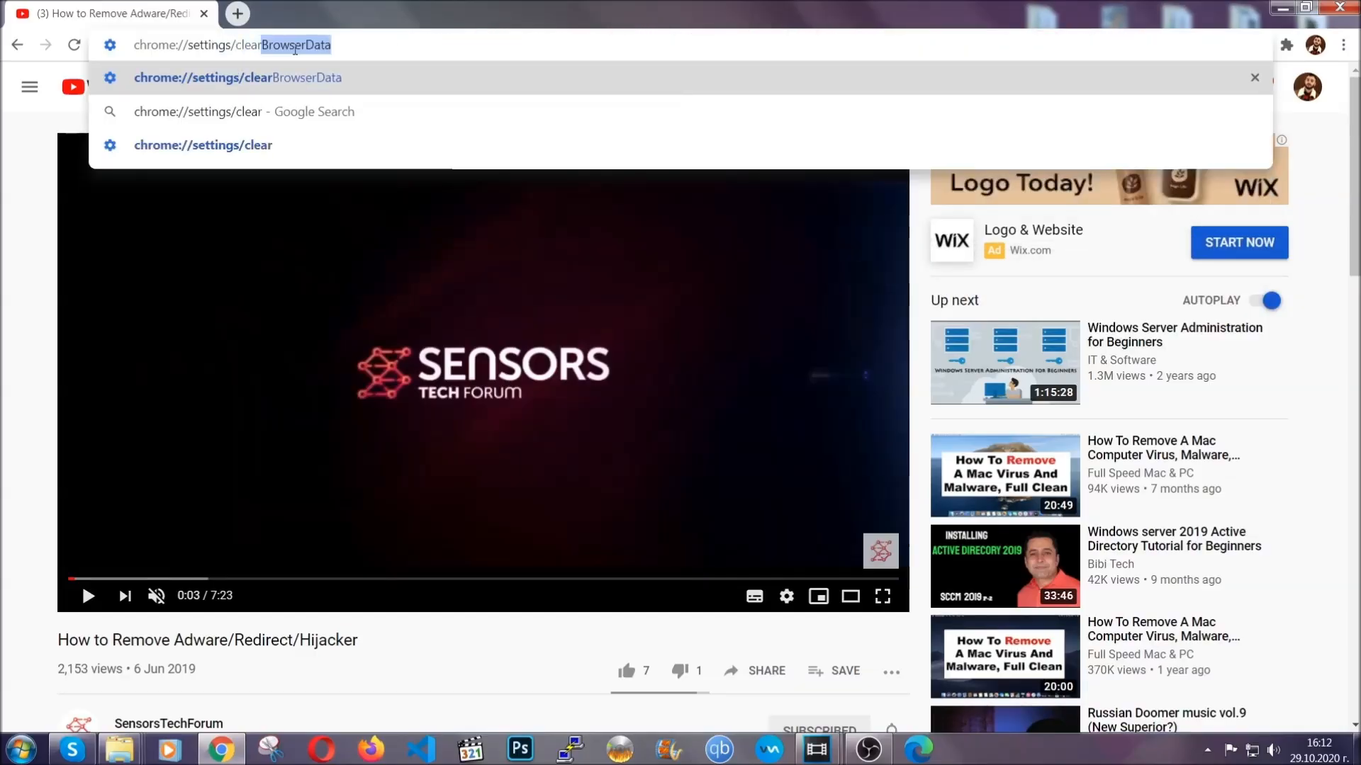
type("r")
left_click(202, 85)
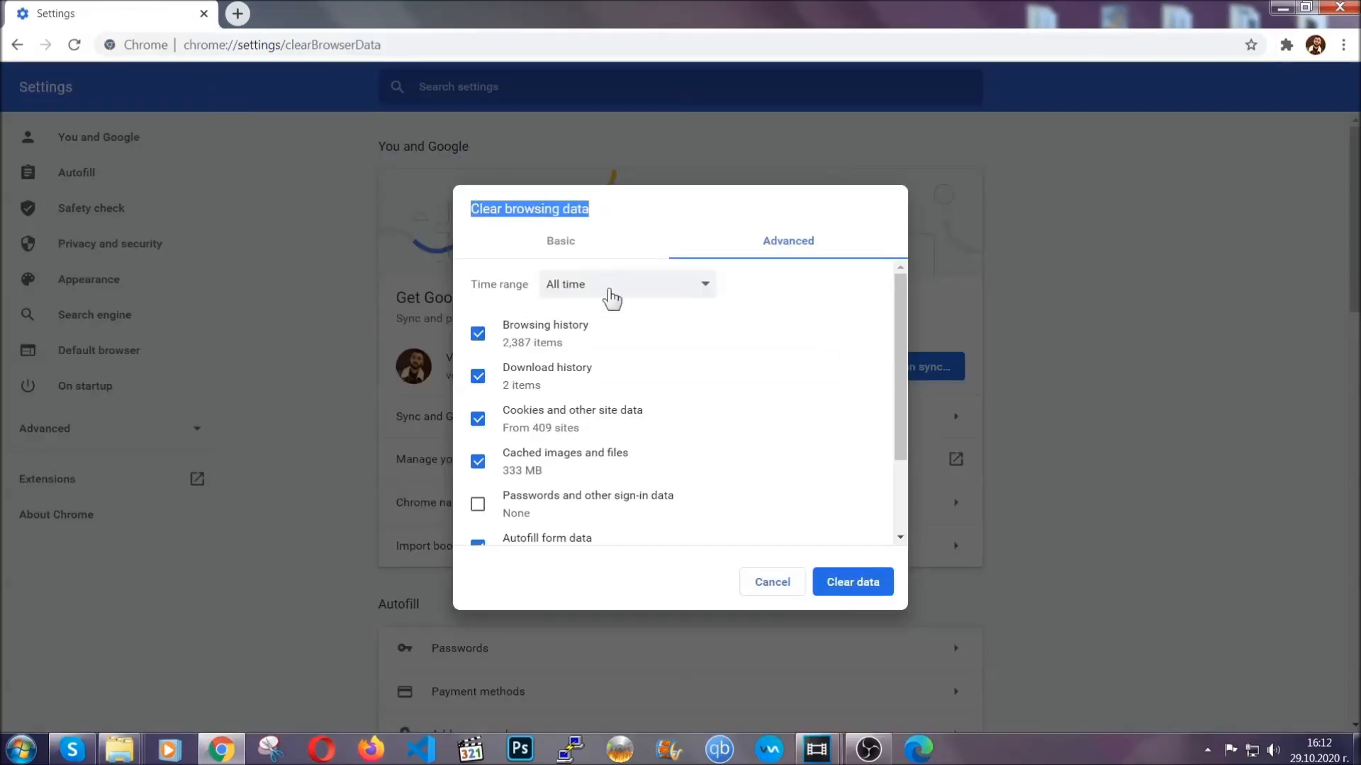
Clear the browsing data for the All time range, leaving passwords and other sign-in data excluded.
left_click(617, 289)
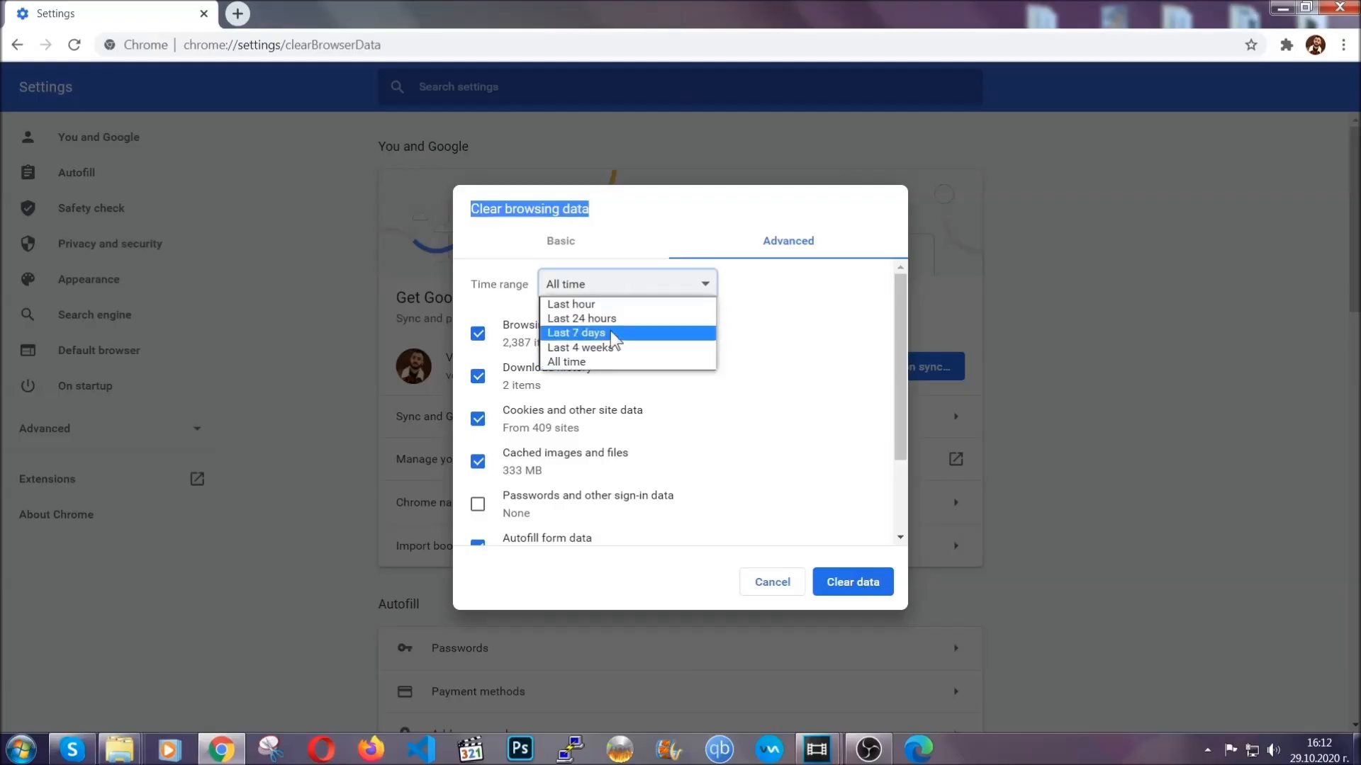
left_click(602, 365)
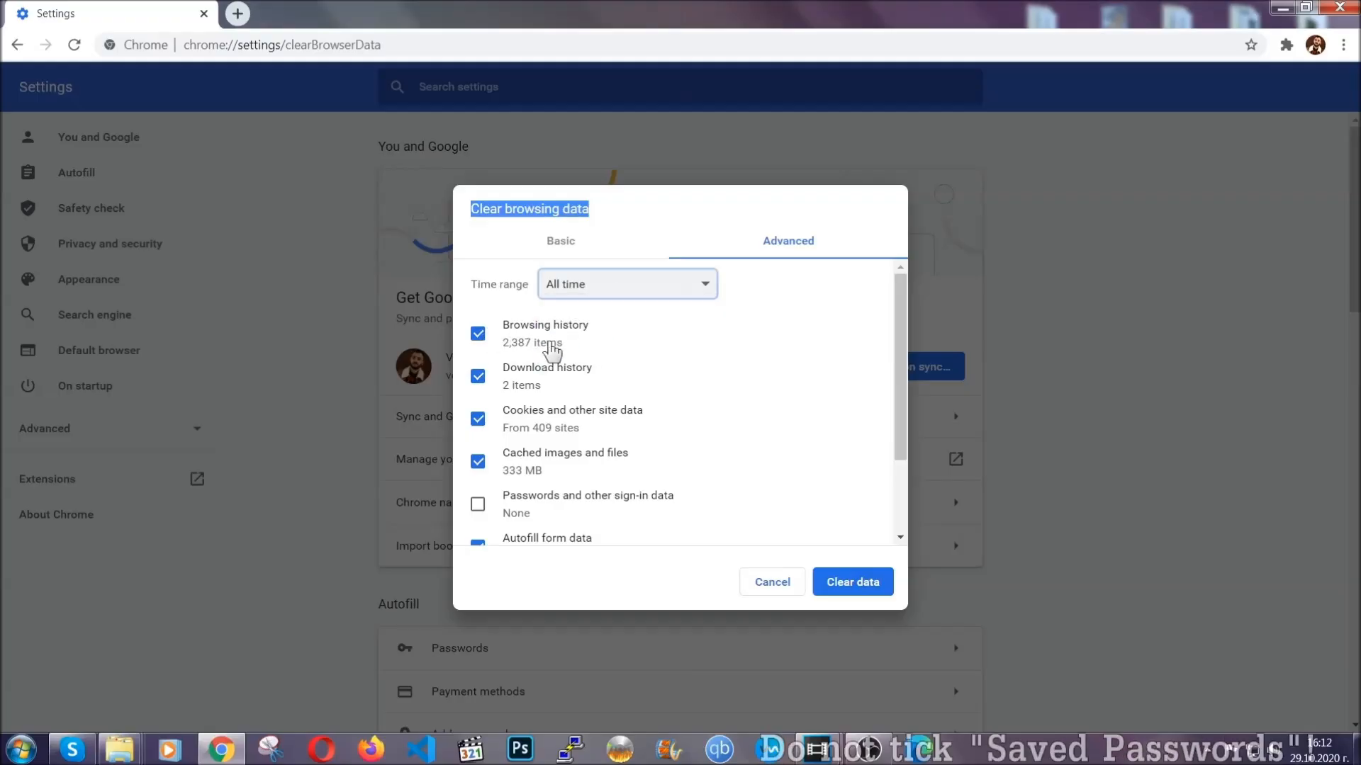
scroll(560, 478, "down", 2)
scroll(562, 482, "down", 1)
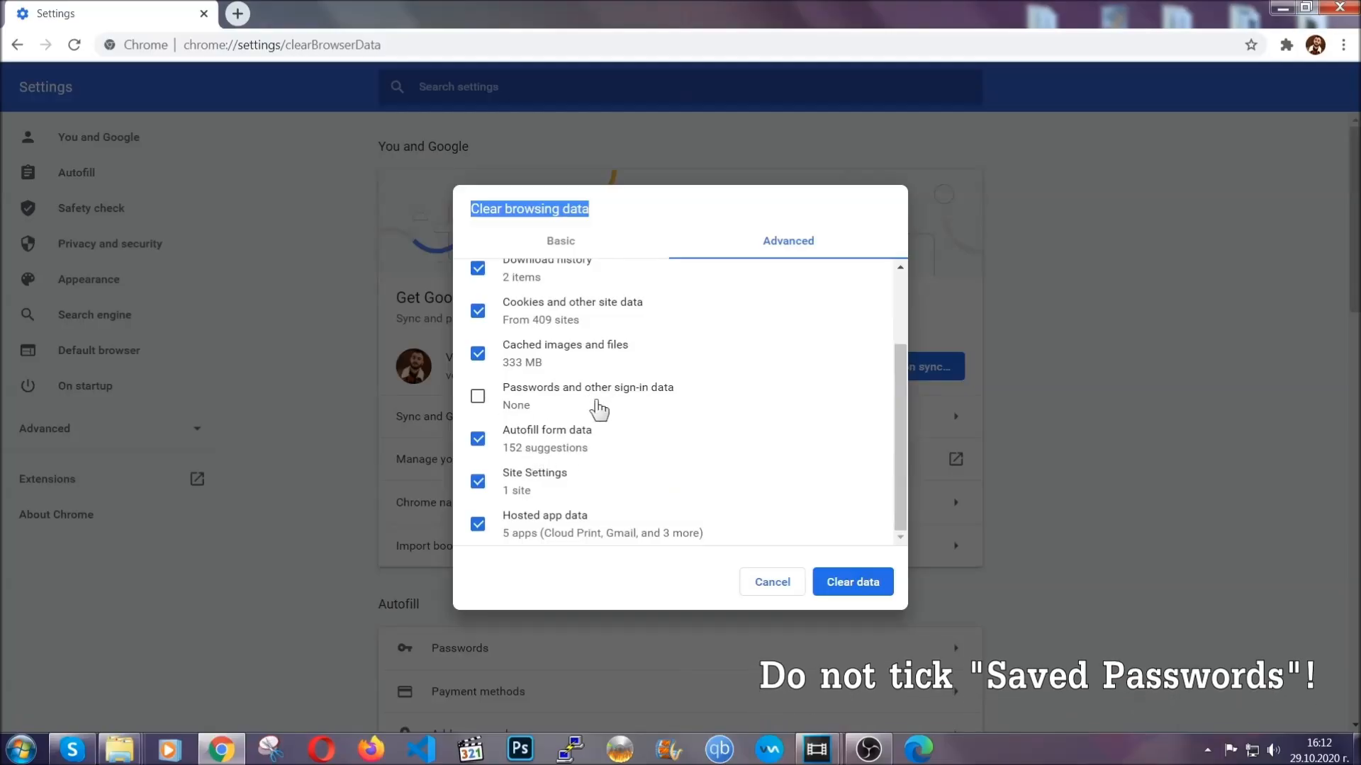
left_click(836, 583)
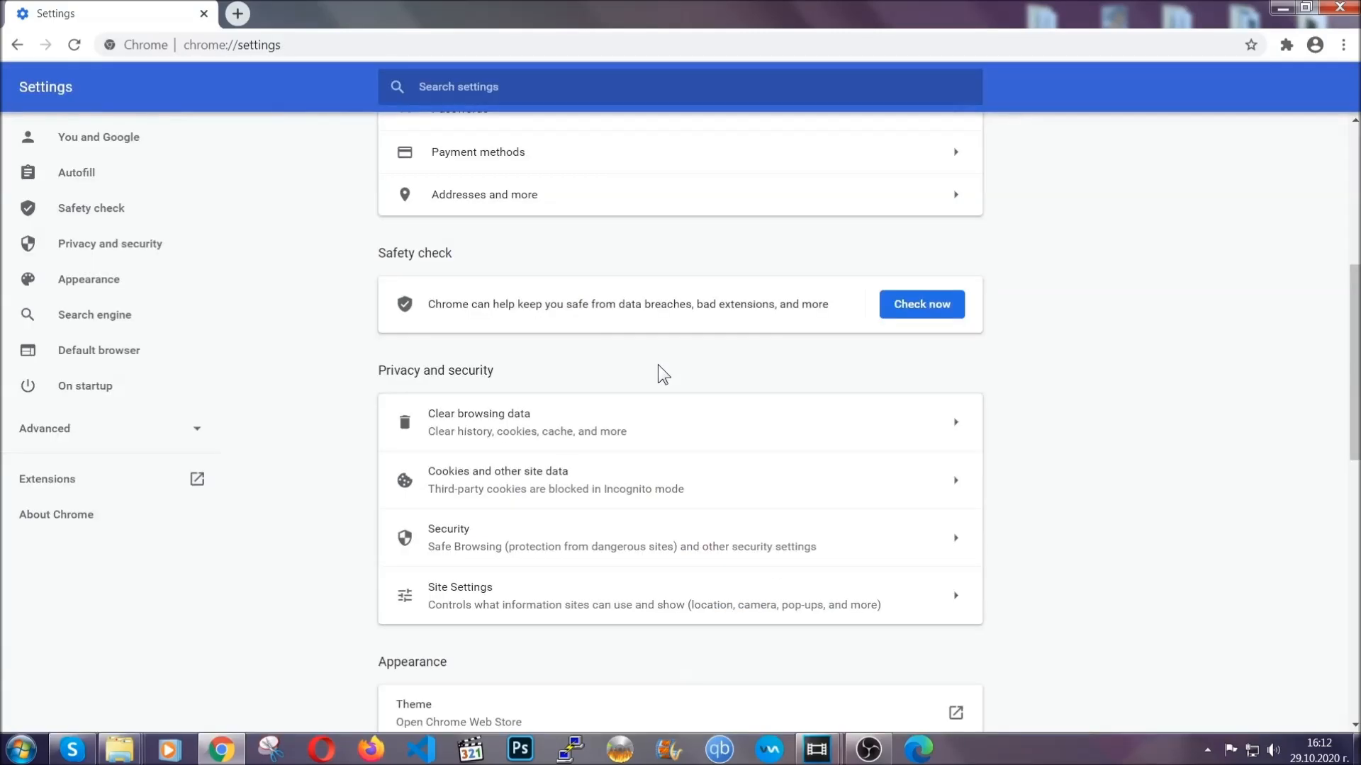
Open Chrome's extension management page.
left_click(1344, 47)
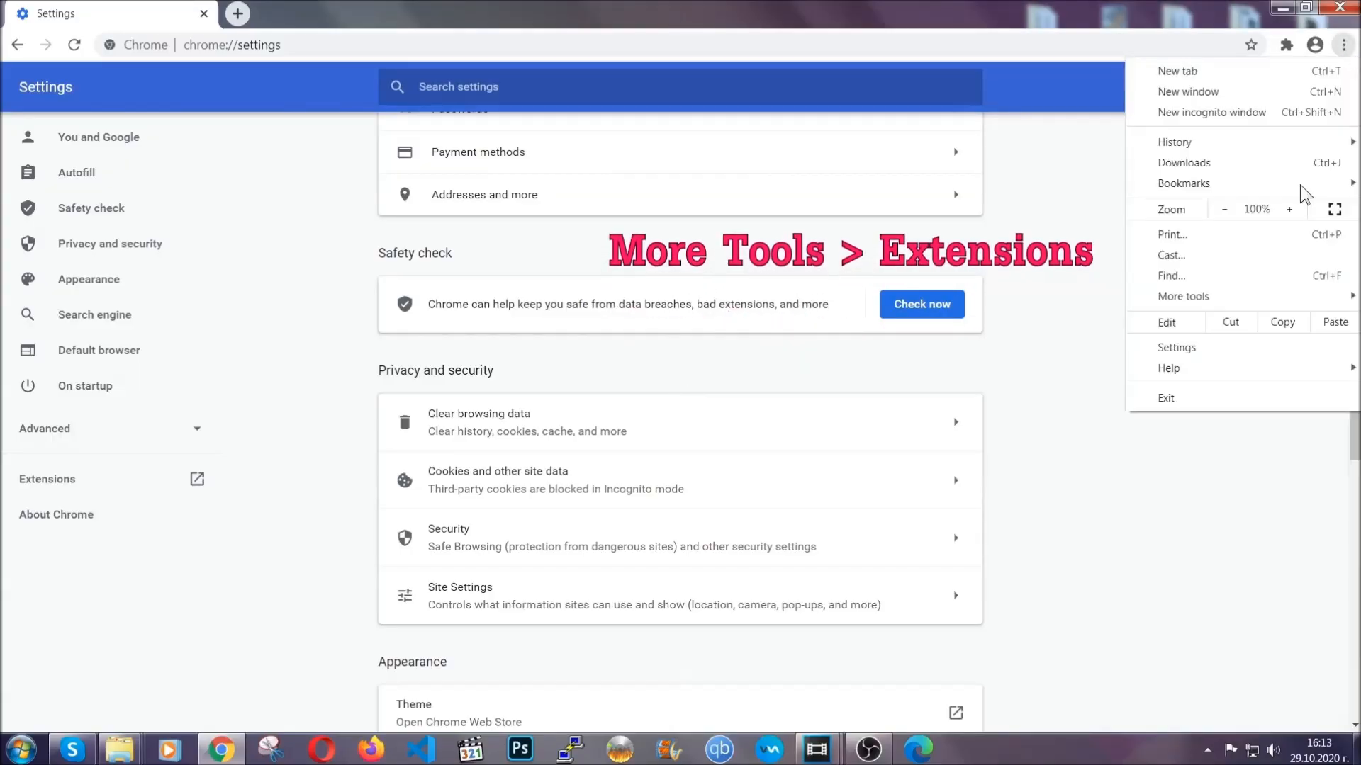
mouse_move(1246, 294)
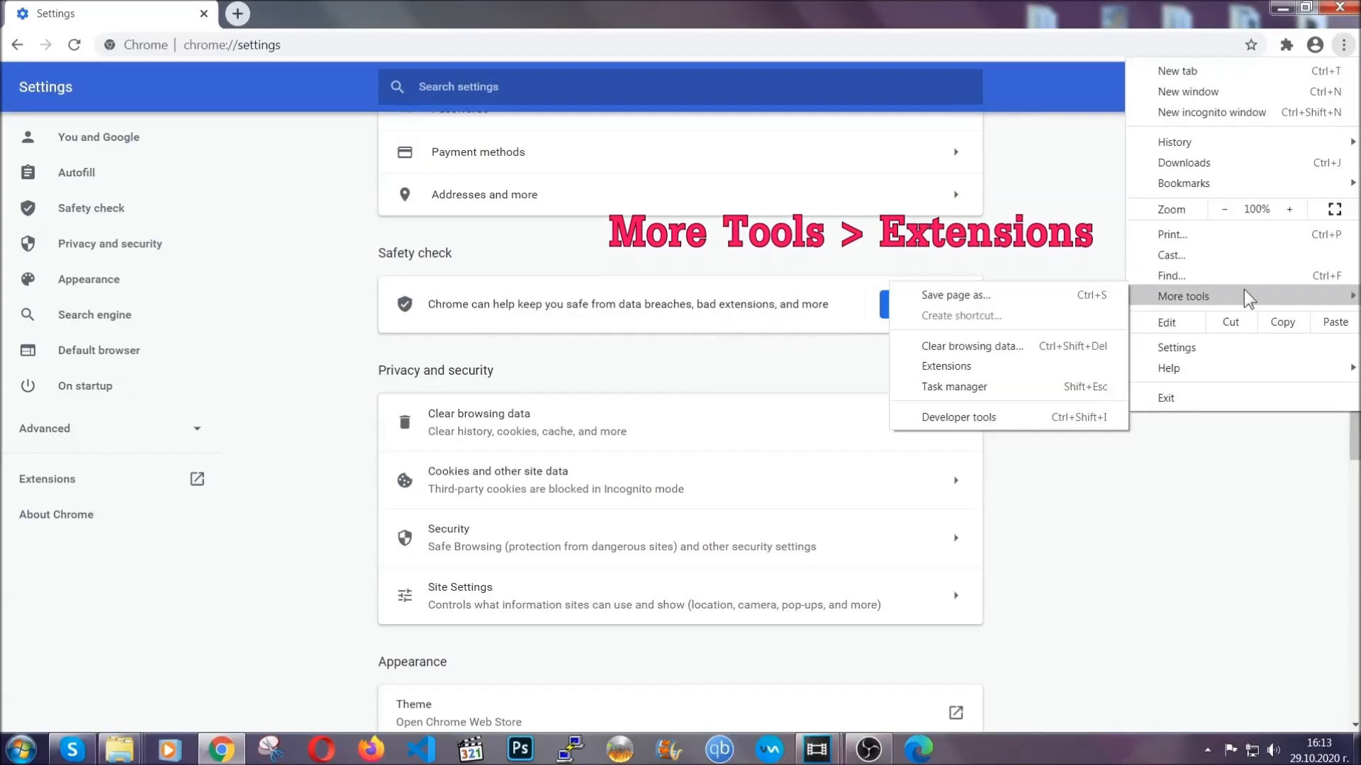
left_click(983, 368)
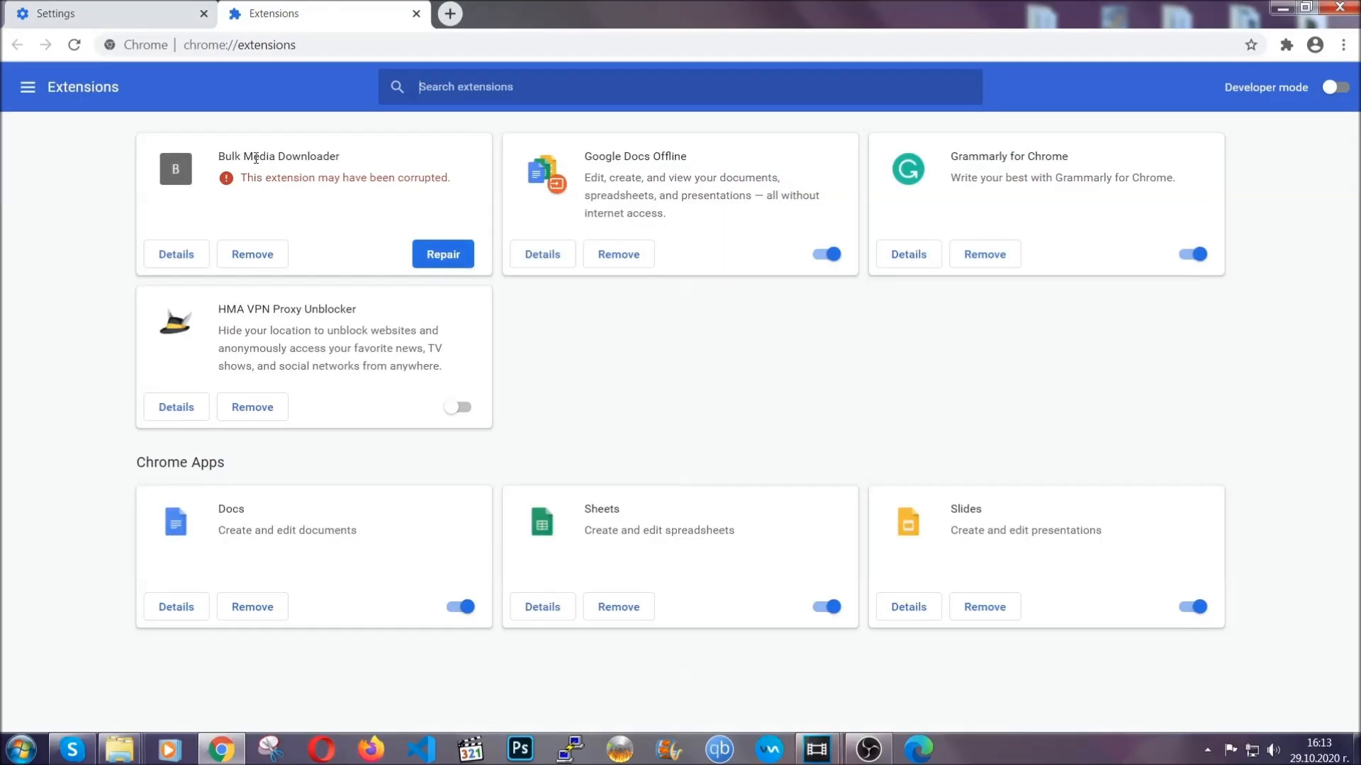
Remove the Bulk Media Downloader extension, return to the extensions list, and minimize the browser window.
left_click(264, 256)
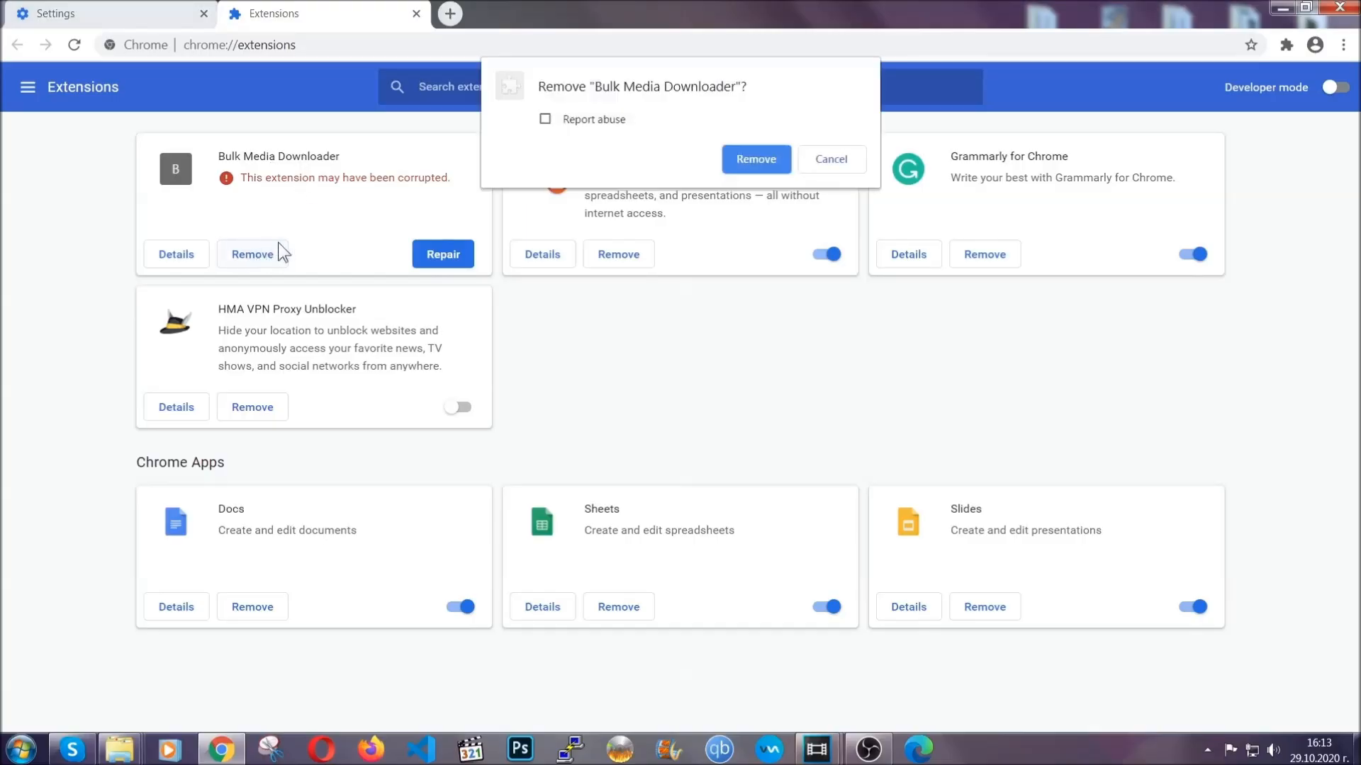
left_click(734, 156)
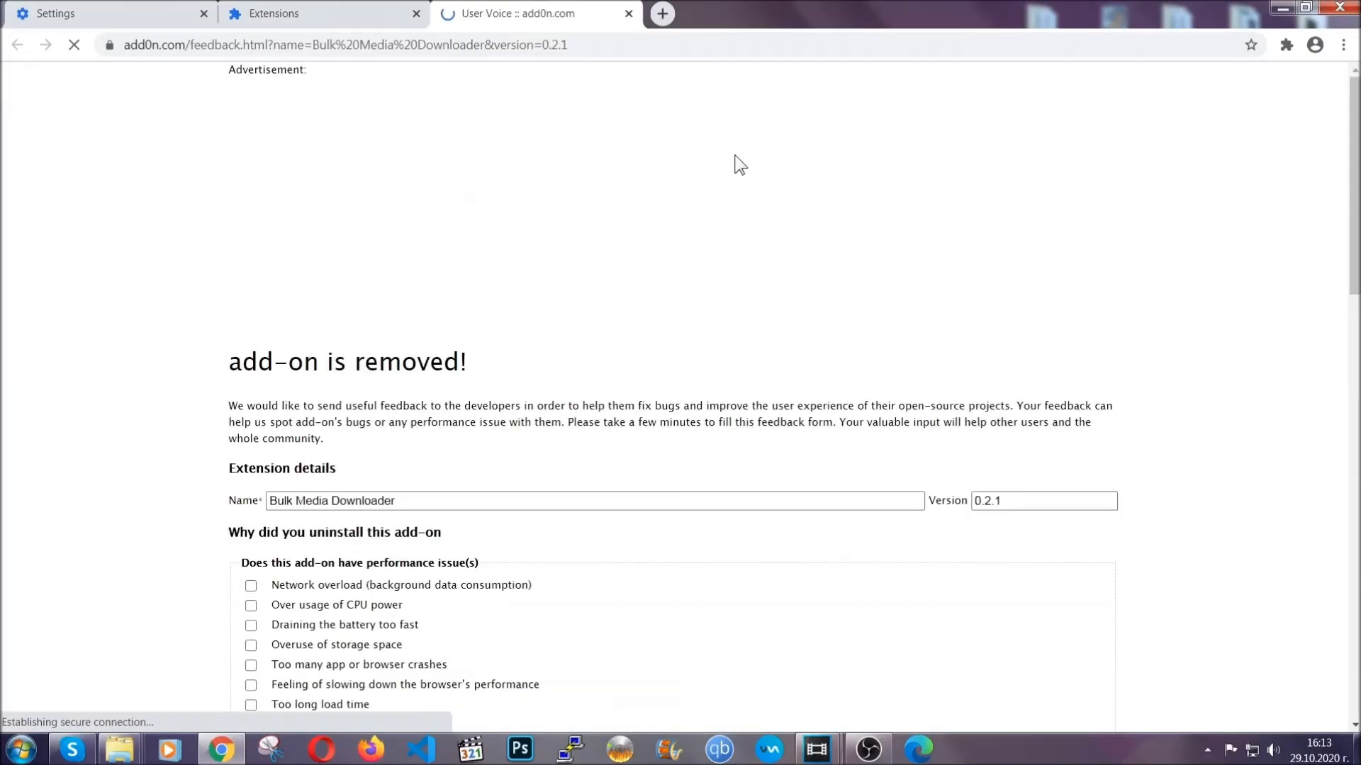
left_click(346, 15)
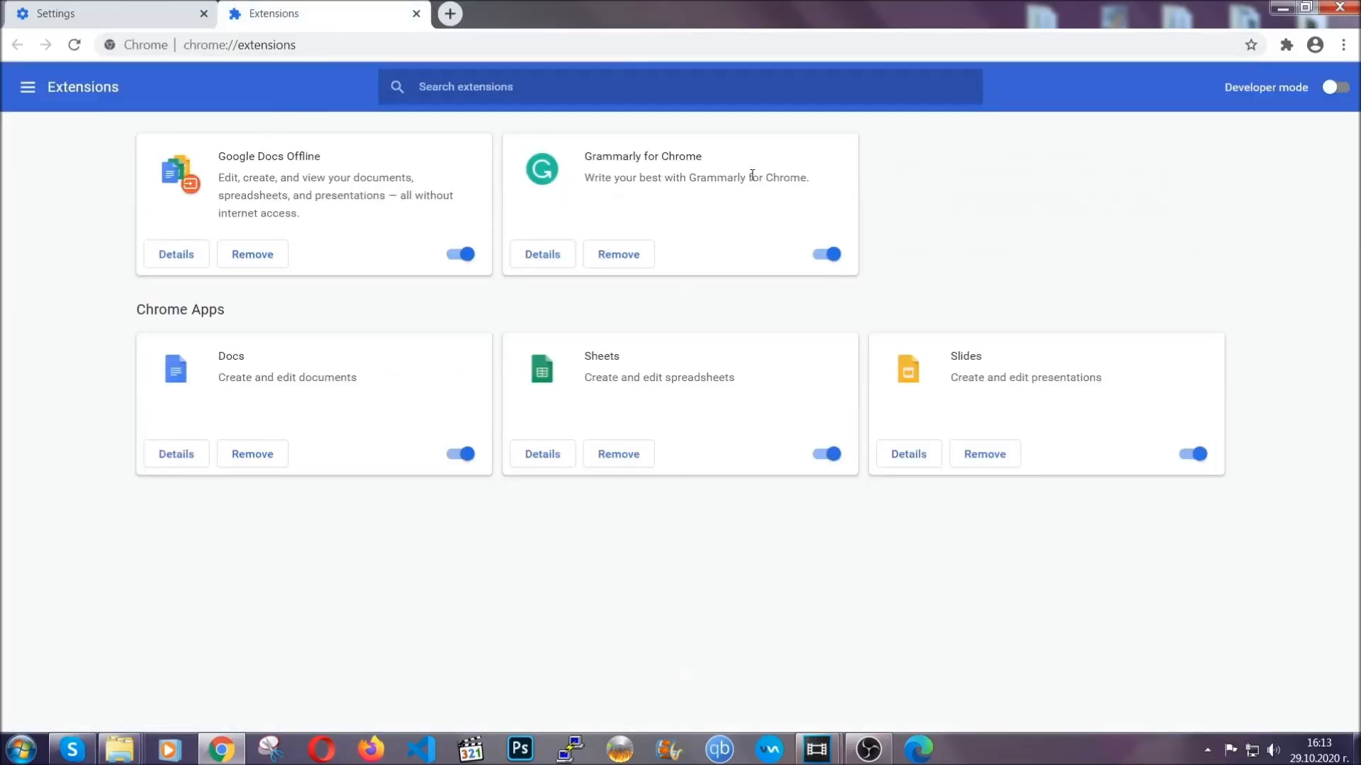
left_click(1279, 8)
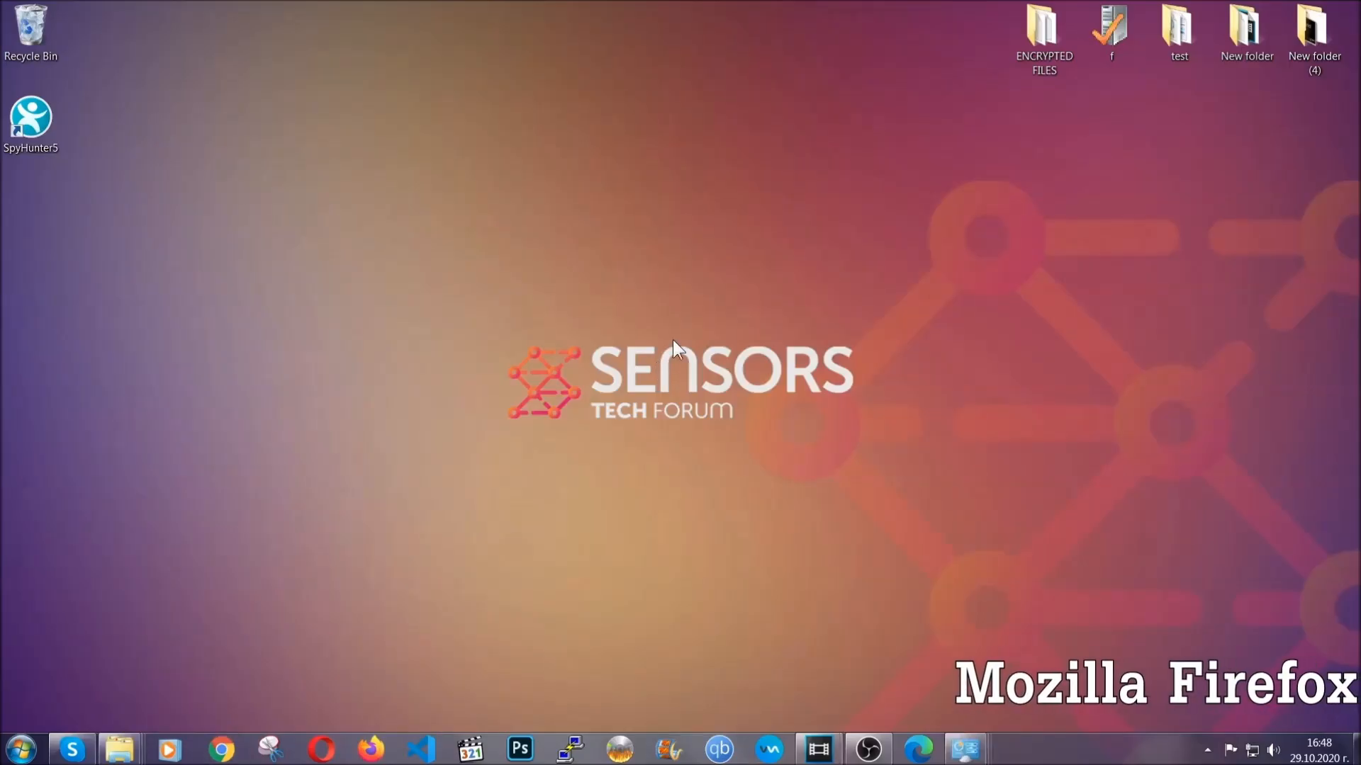
Launch Firefox and load its about:support troubleshooting page.
left_click(370, 744)
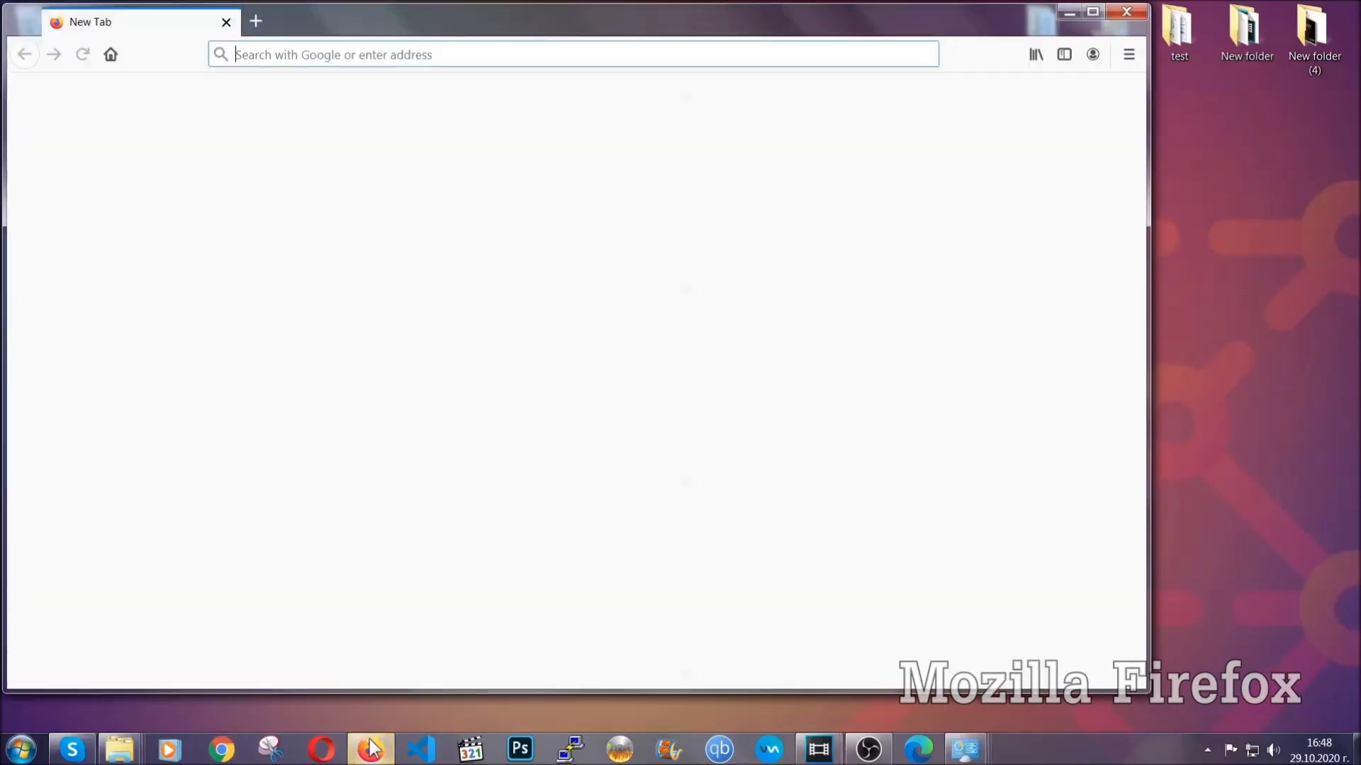
left_click(374, 63)
type("about")
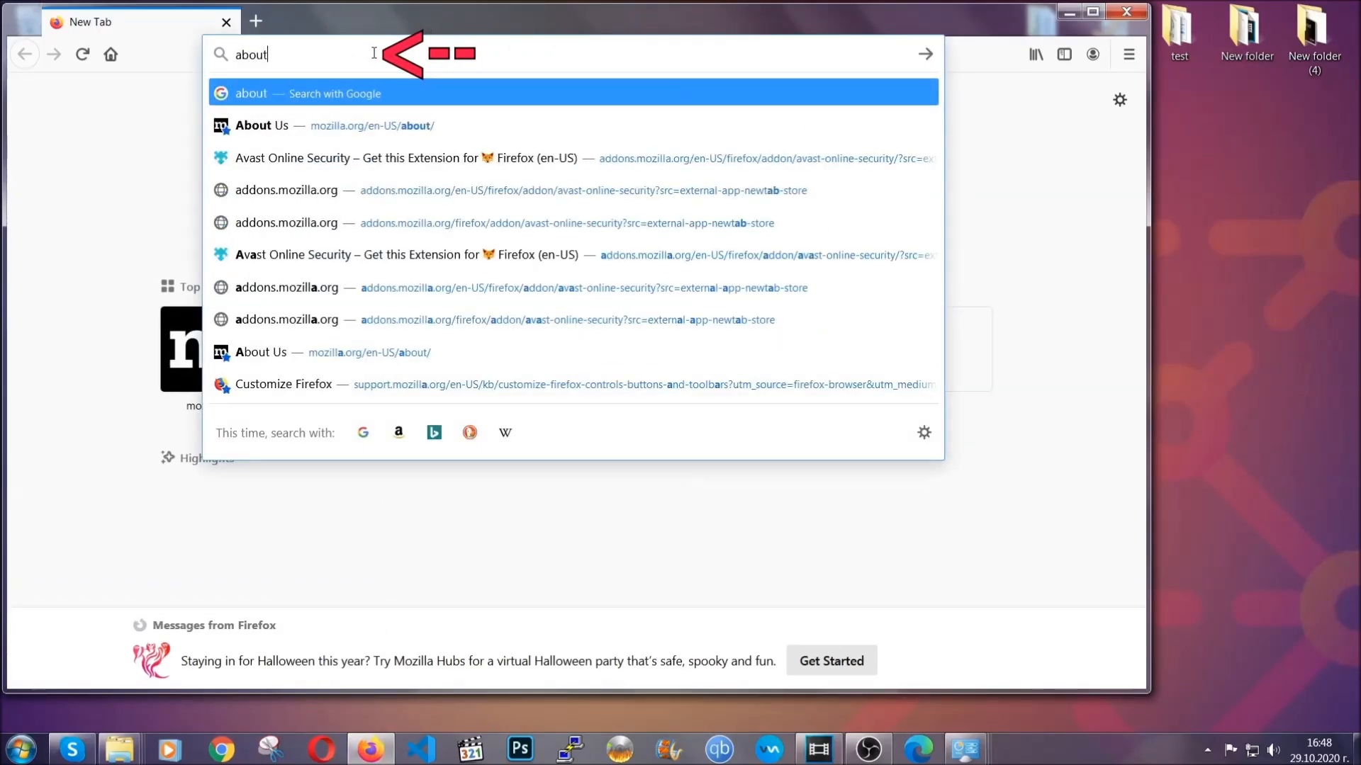
type(":support")
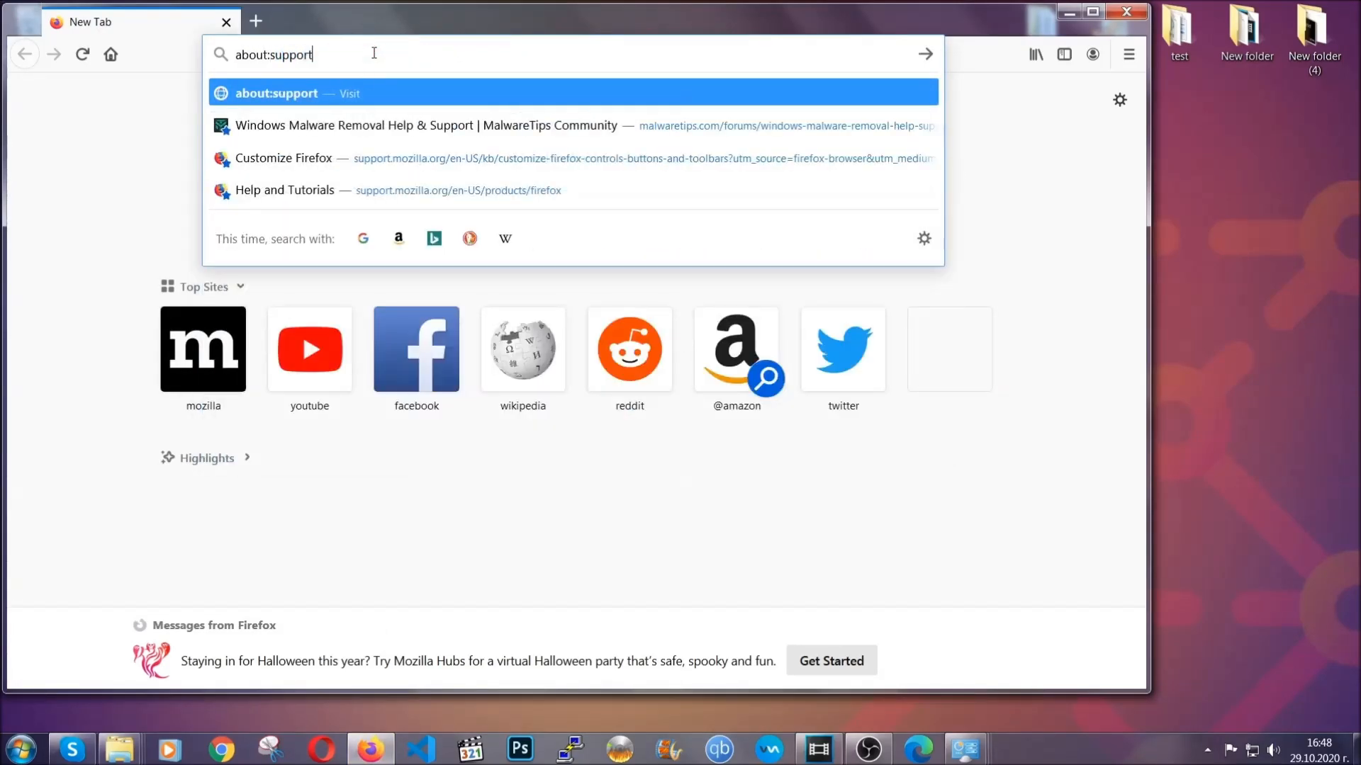
key("Return")
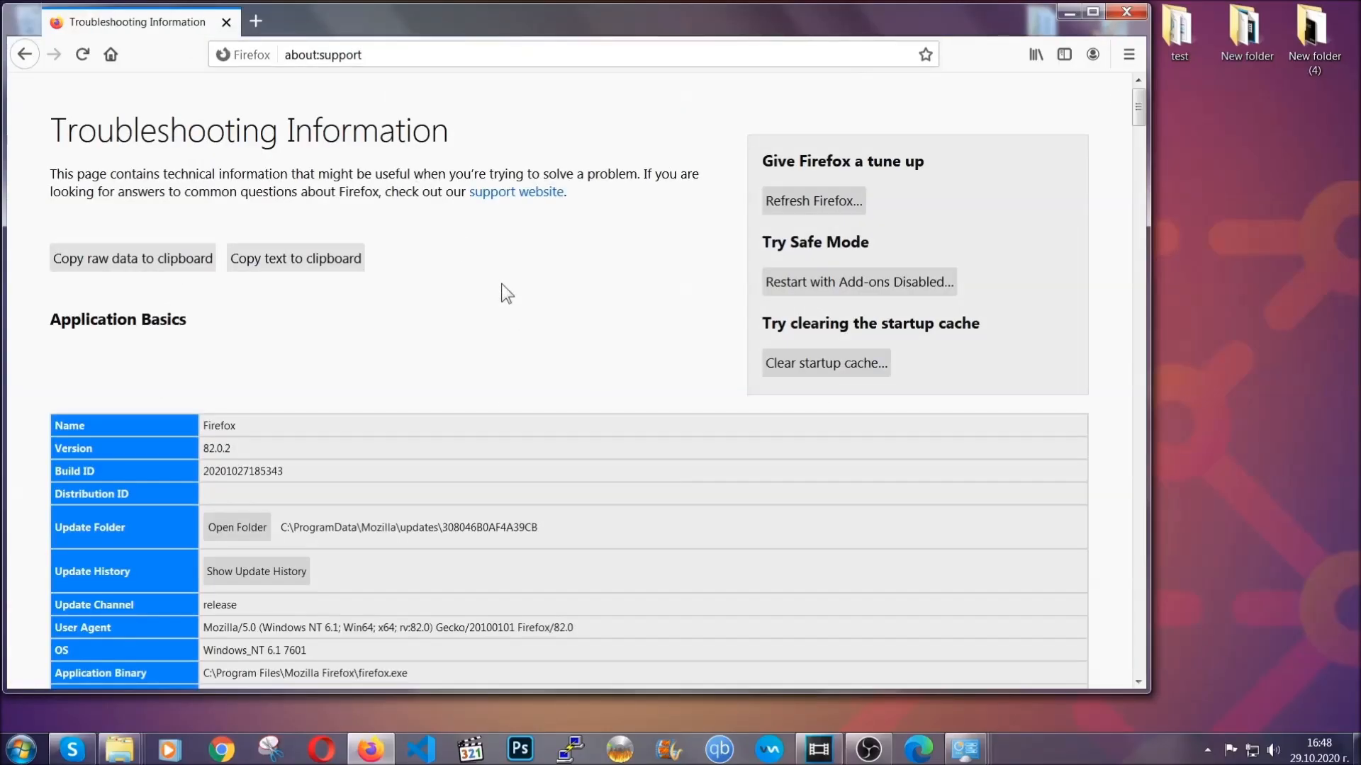
Refresh Firefox to its default settings, finish the import wizard, and minimize the browser window.
left_click(806, 207)
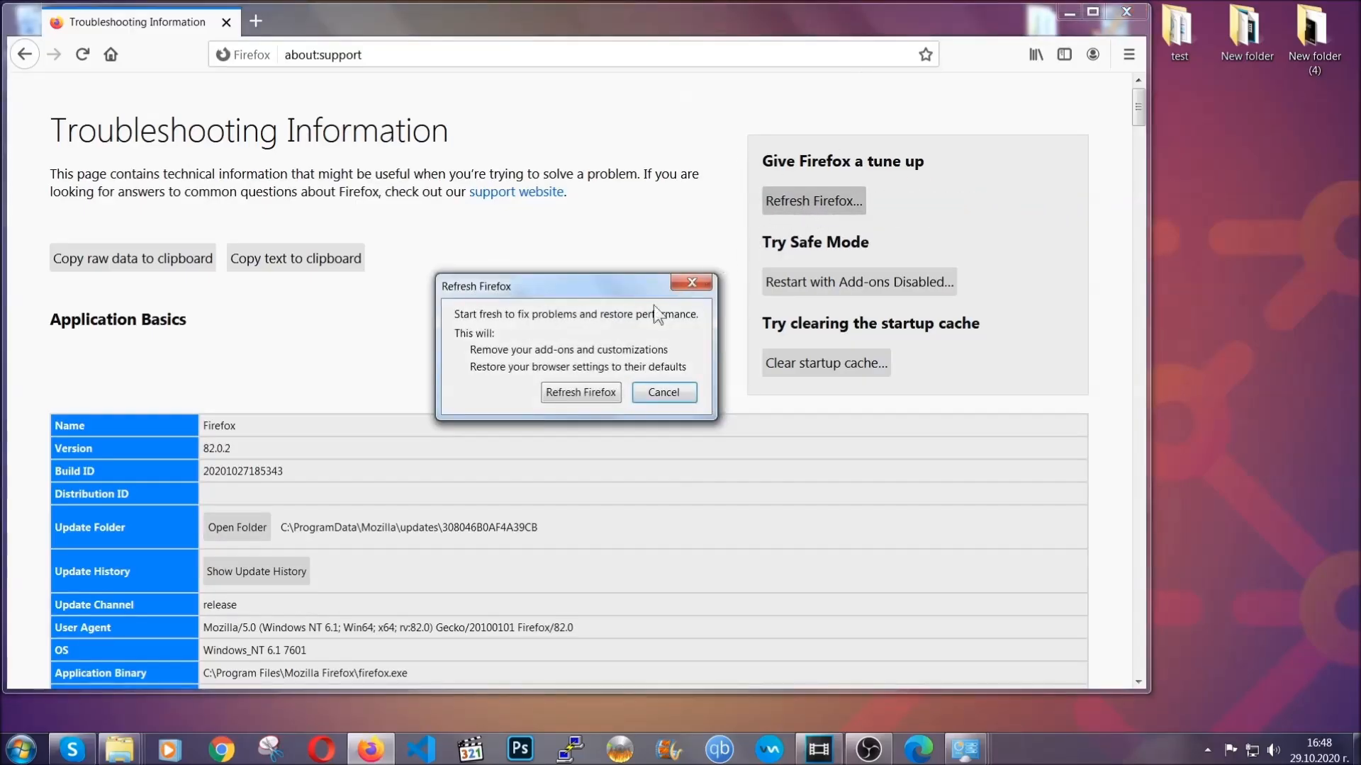
left_click(580, 393)
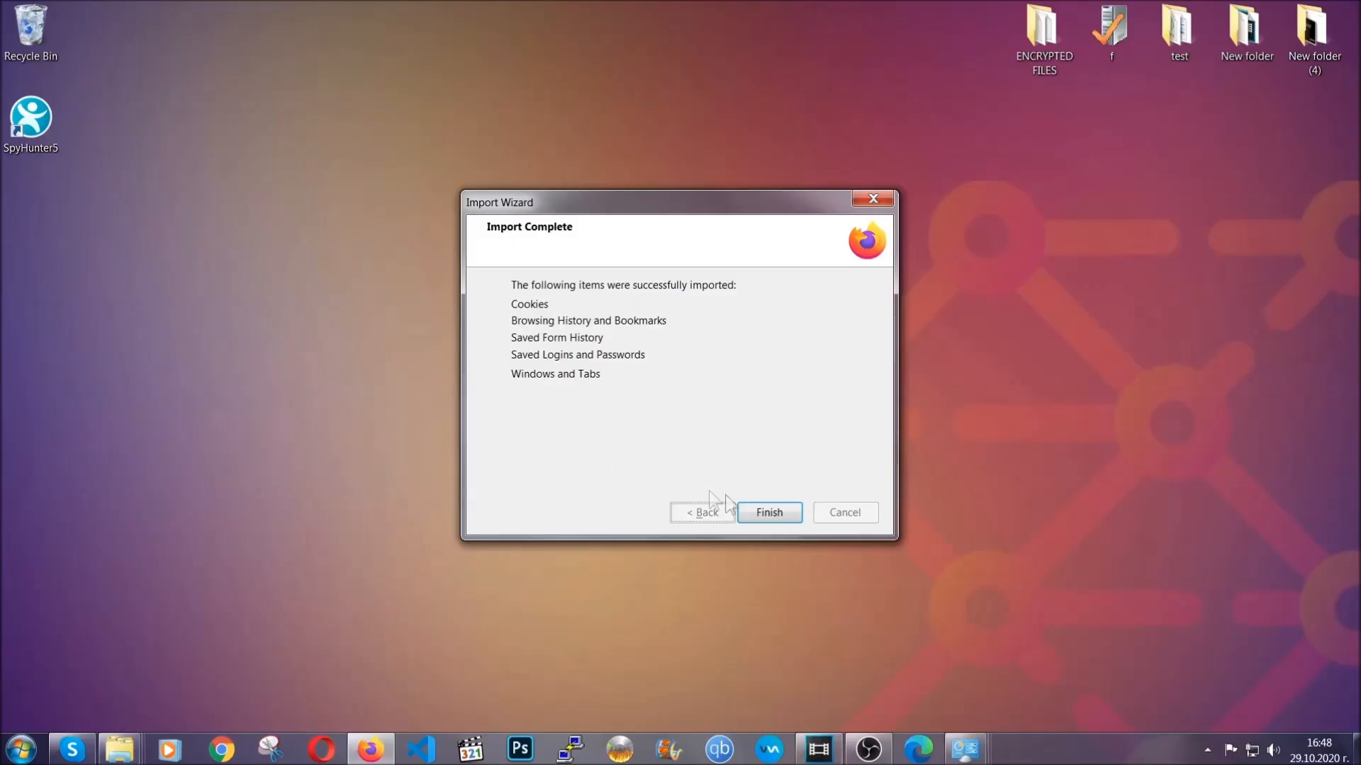
left_click(767, 513)
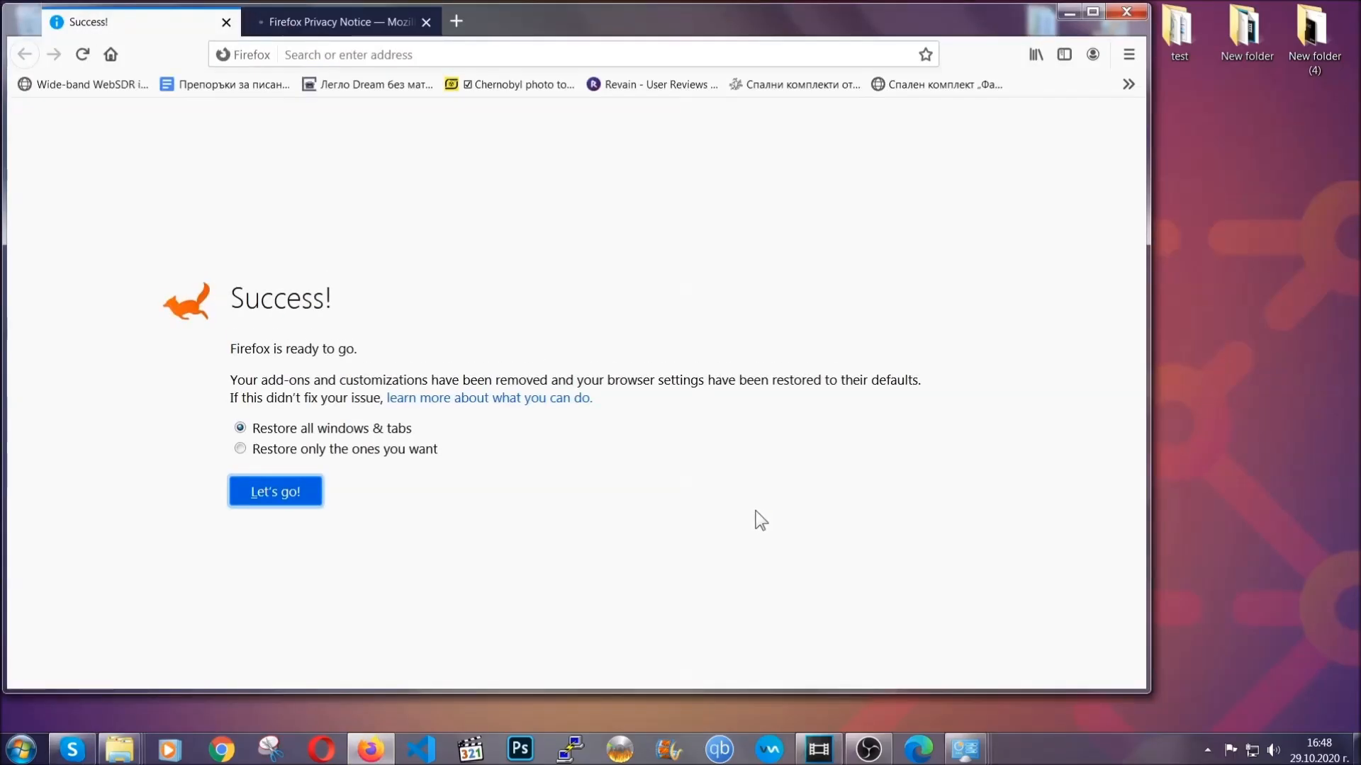
left_click(1067, 13)
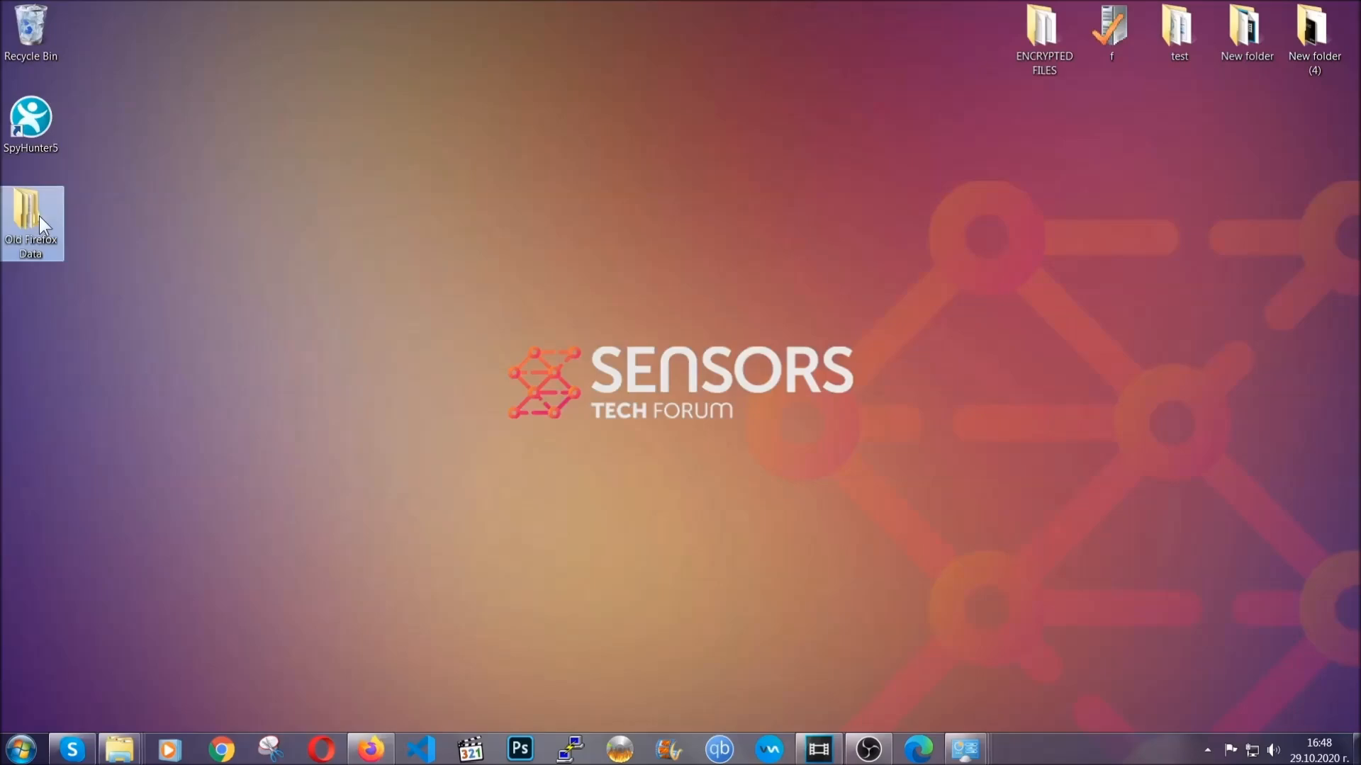
mouse_move(14, 214)
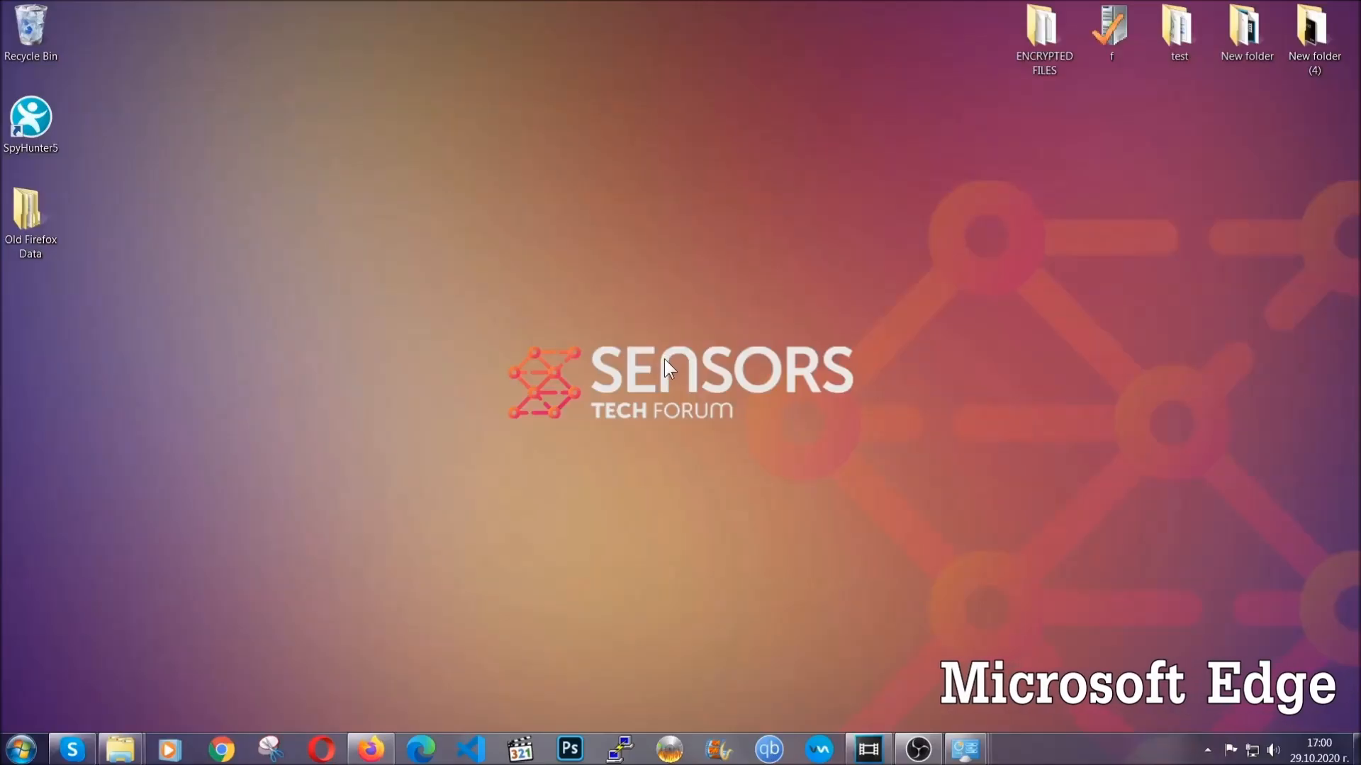
Launch Microsoft Edge and load the edge://settings/clearBrowserData page.
left_click(421, 748)
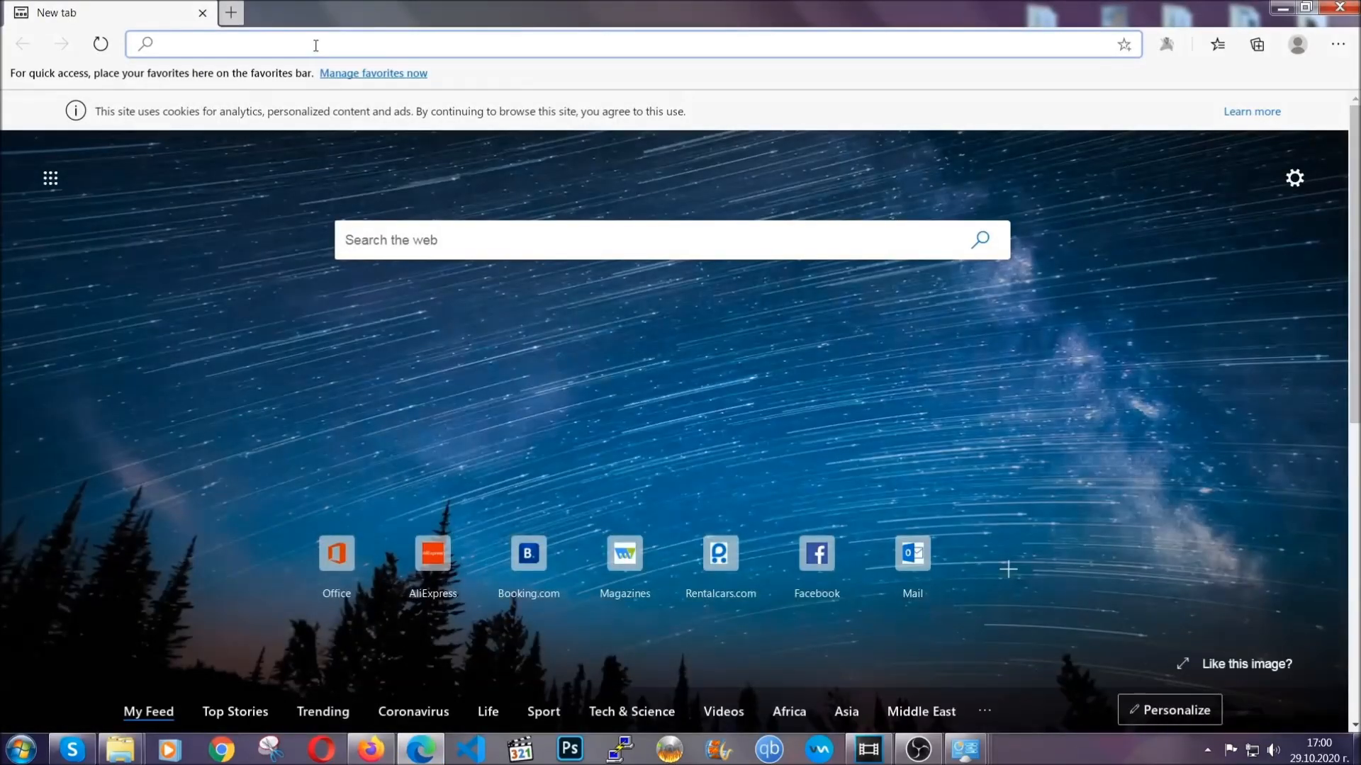
type("edge")
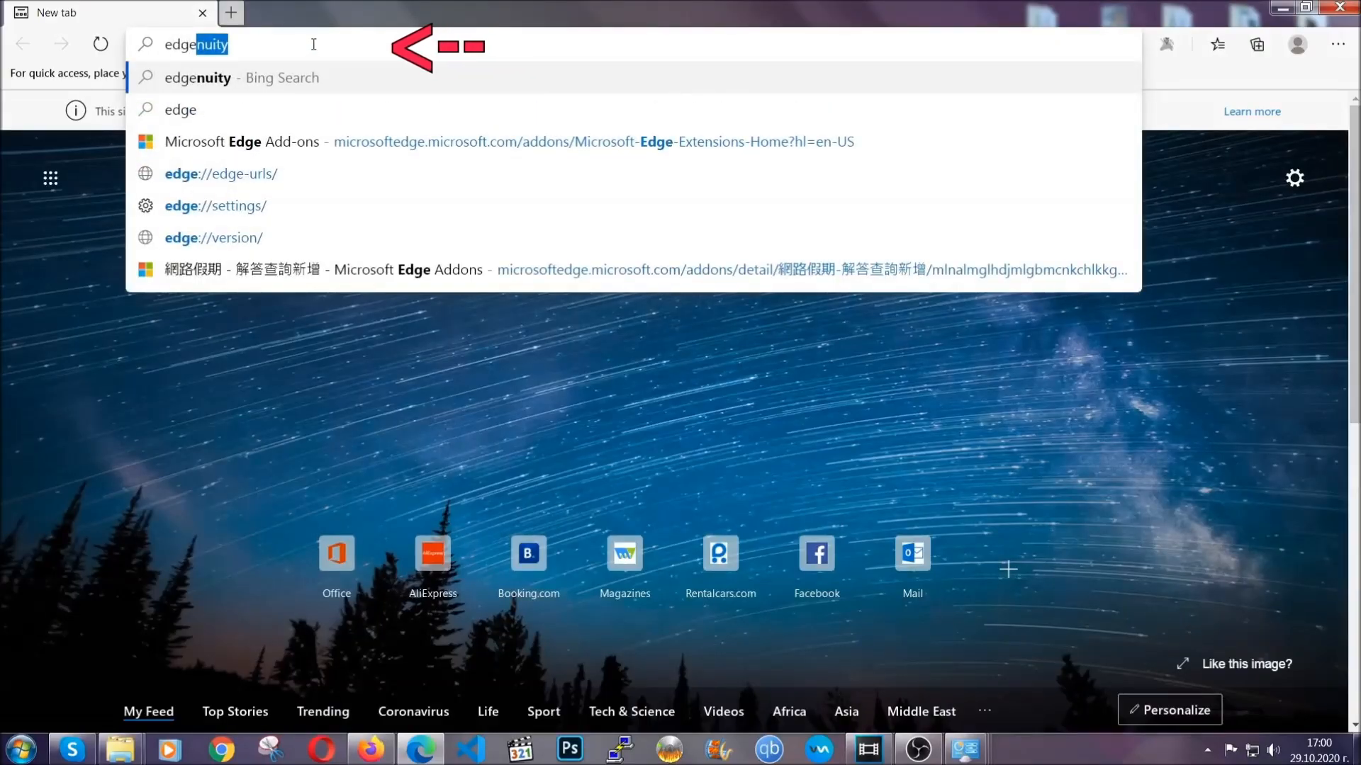
type("://settings/")
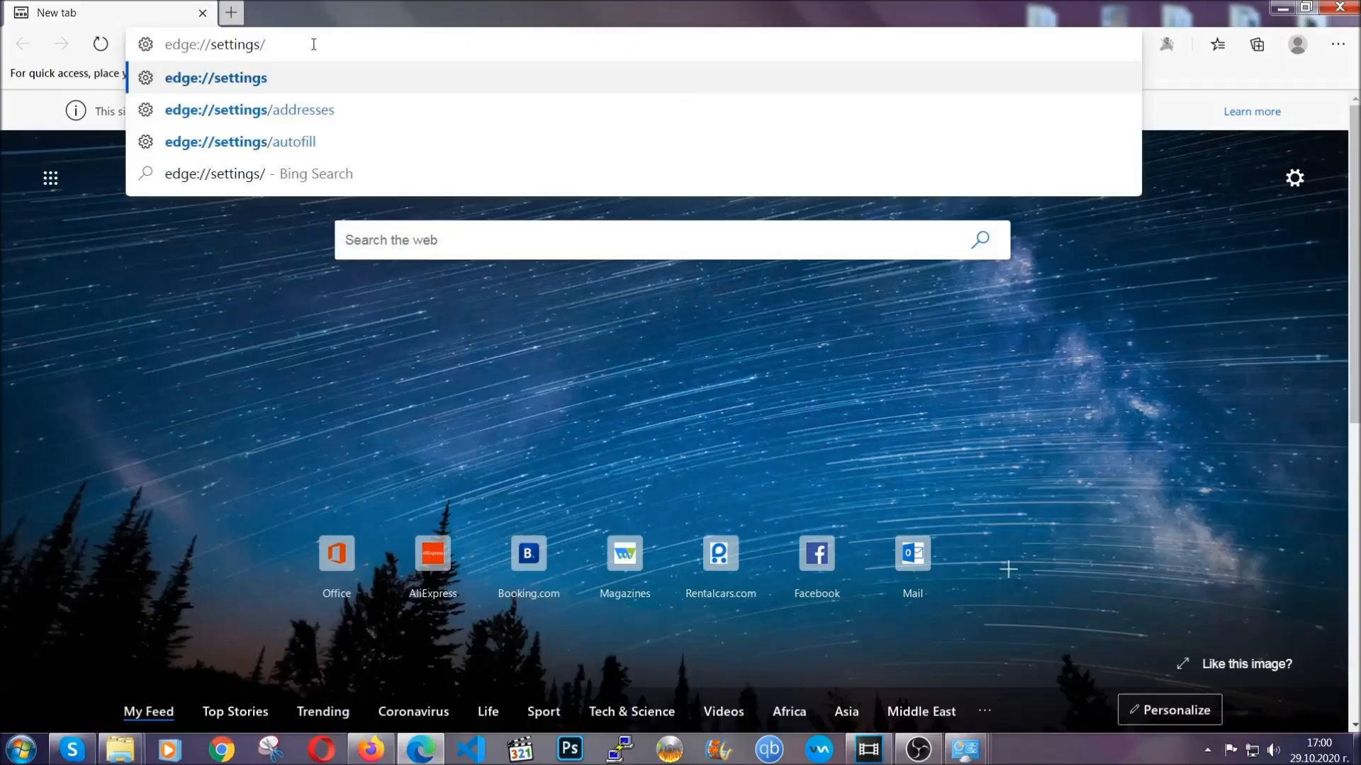
type("clearBr")
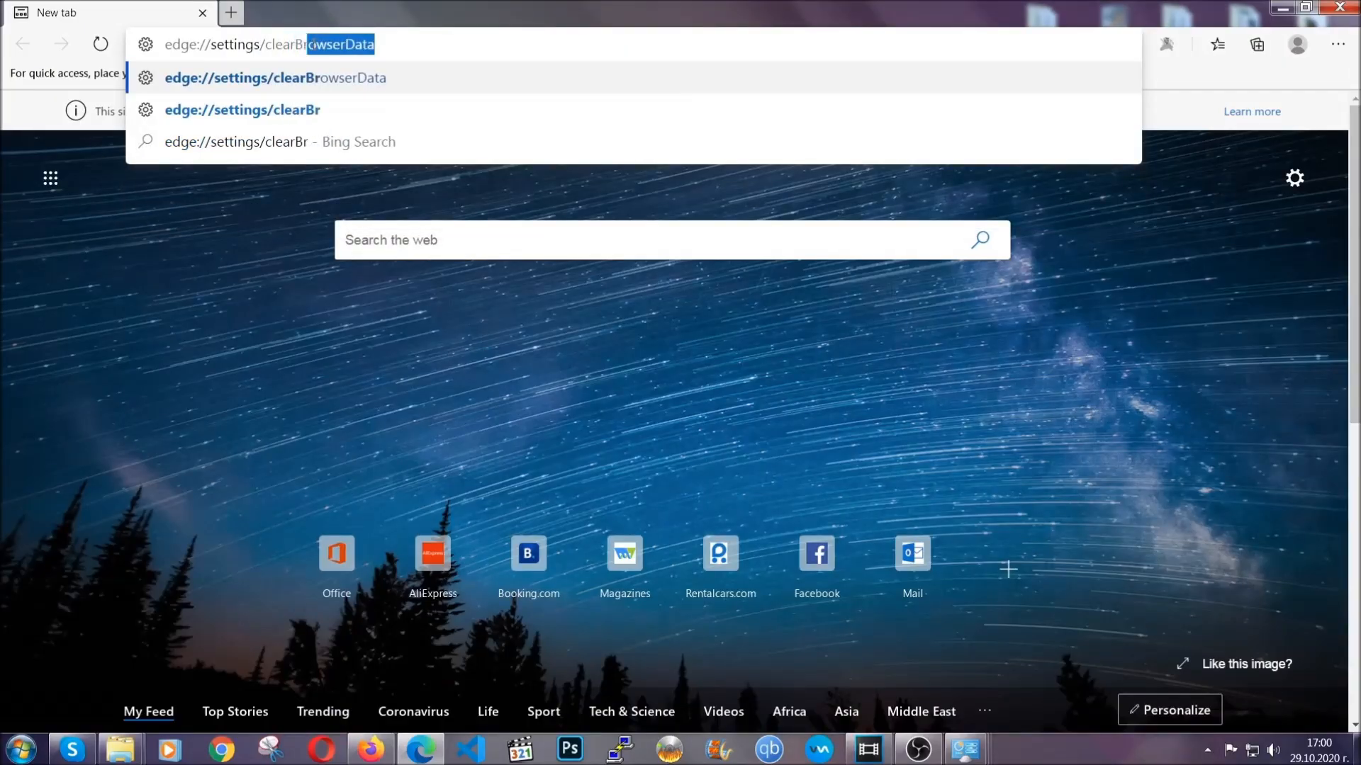
type("owserData")
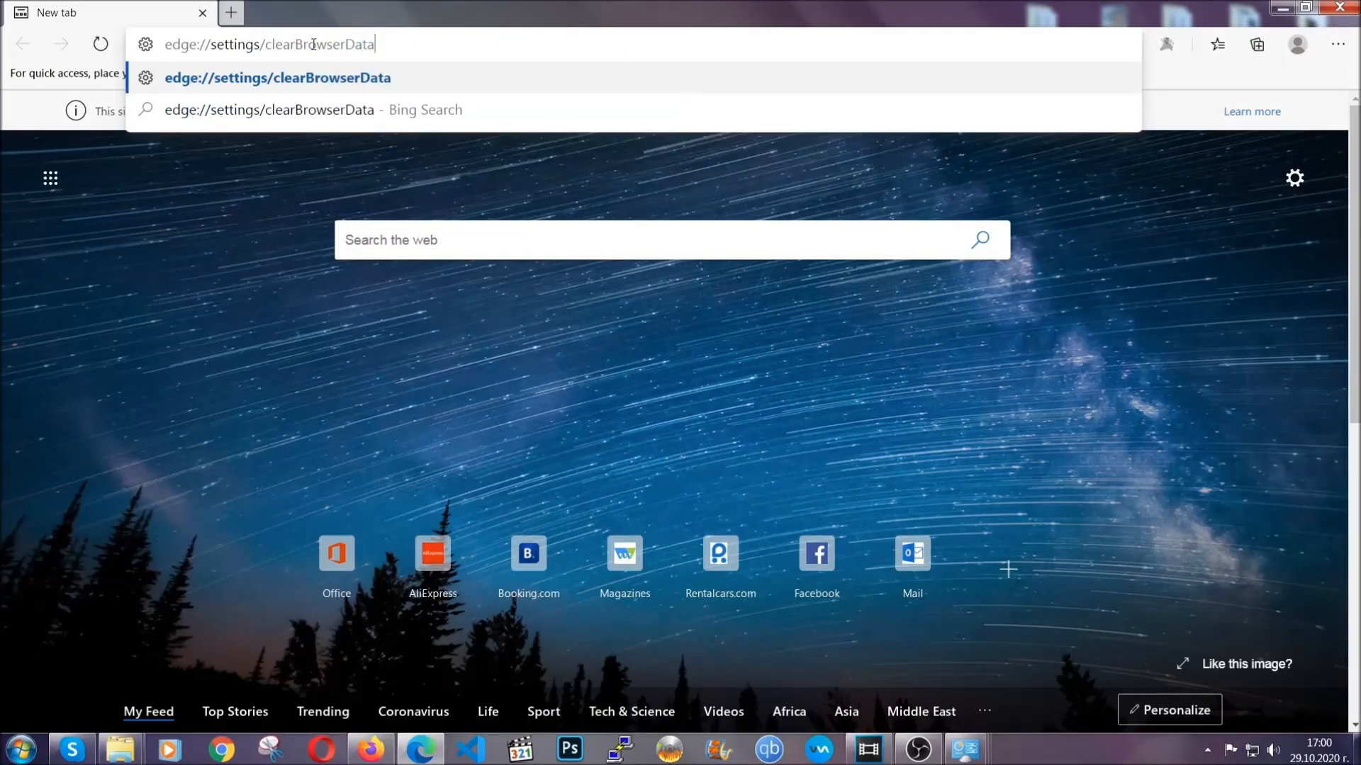
key("Return")
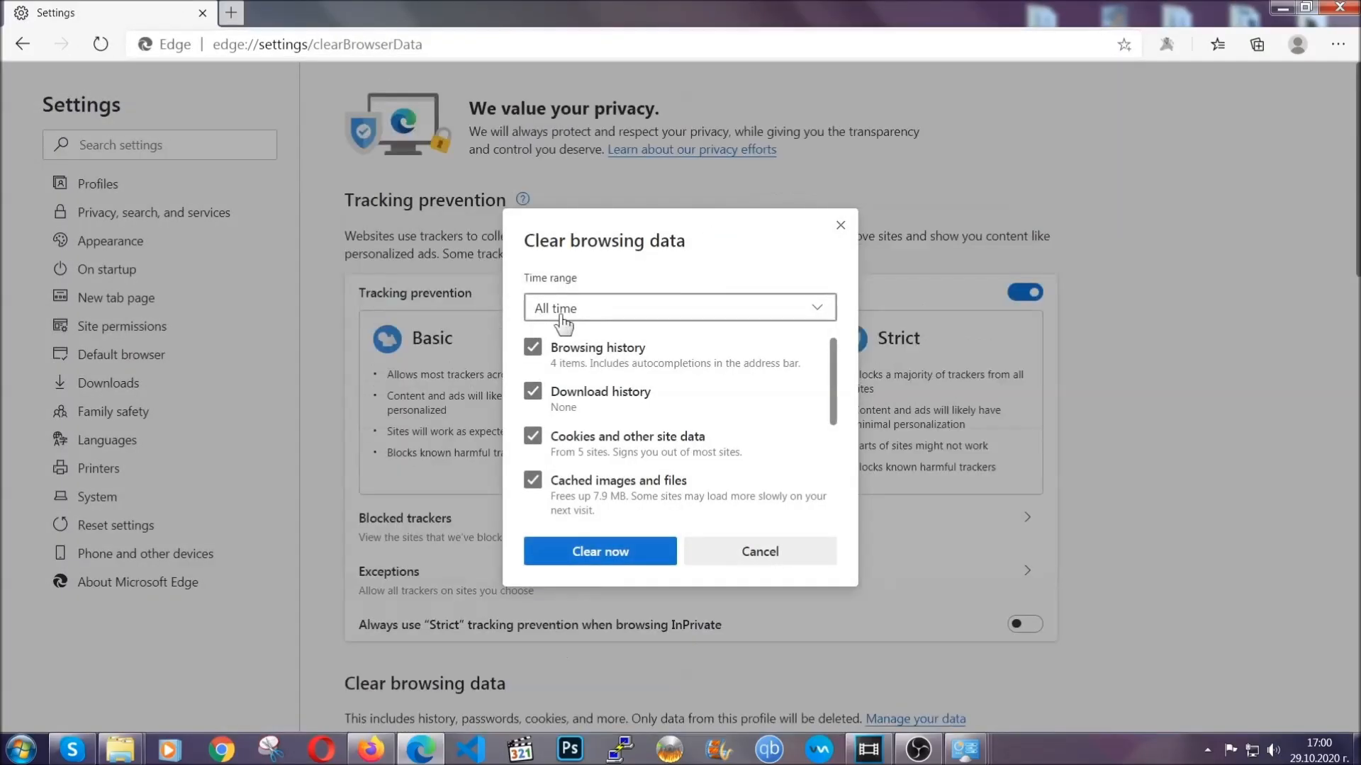
Clear the browsing history, download history, cookies and cached files for the All time range, leaving passwords excluded.
left_click(556, 312)
left_click(563, 457)
scroll(564, 460, "down", 3)
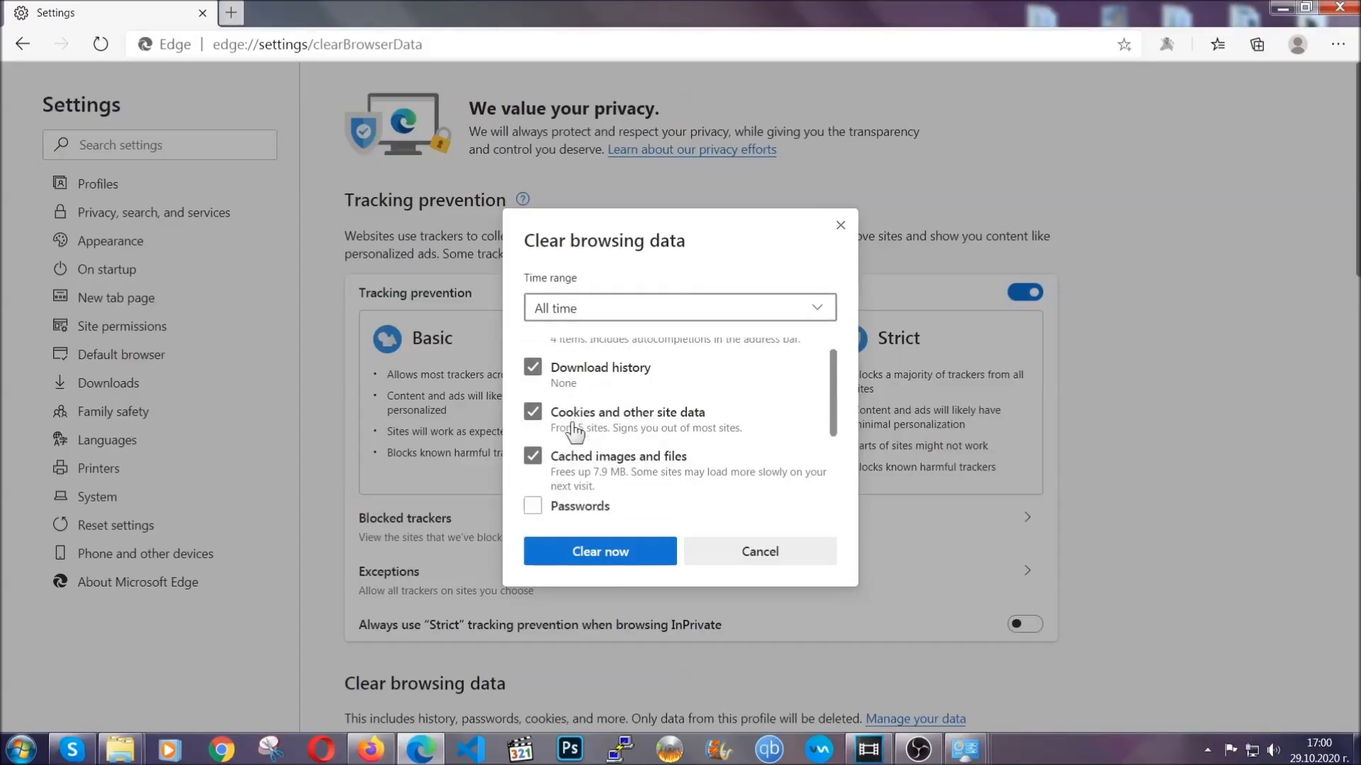
left_click(592, 560)
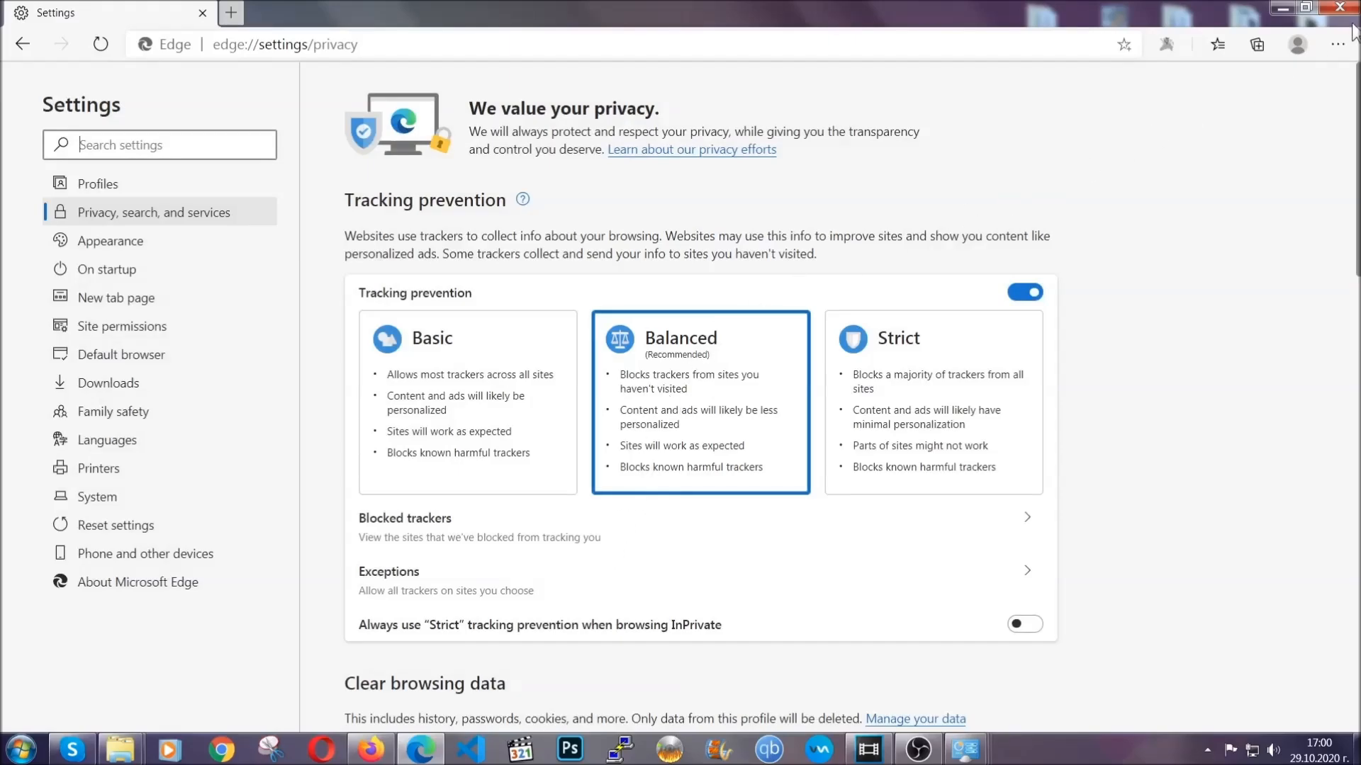
Remove the installed 網路假期 - 解答查詢新增 extension from Edge and close the browser.
left_click(1337, 44)
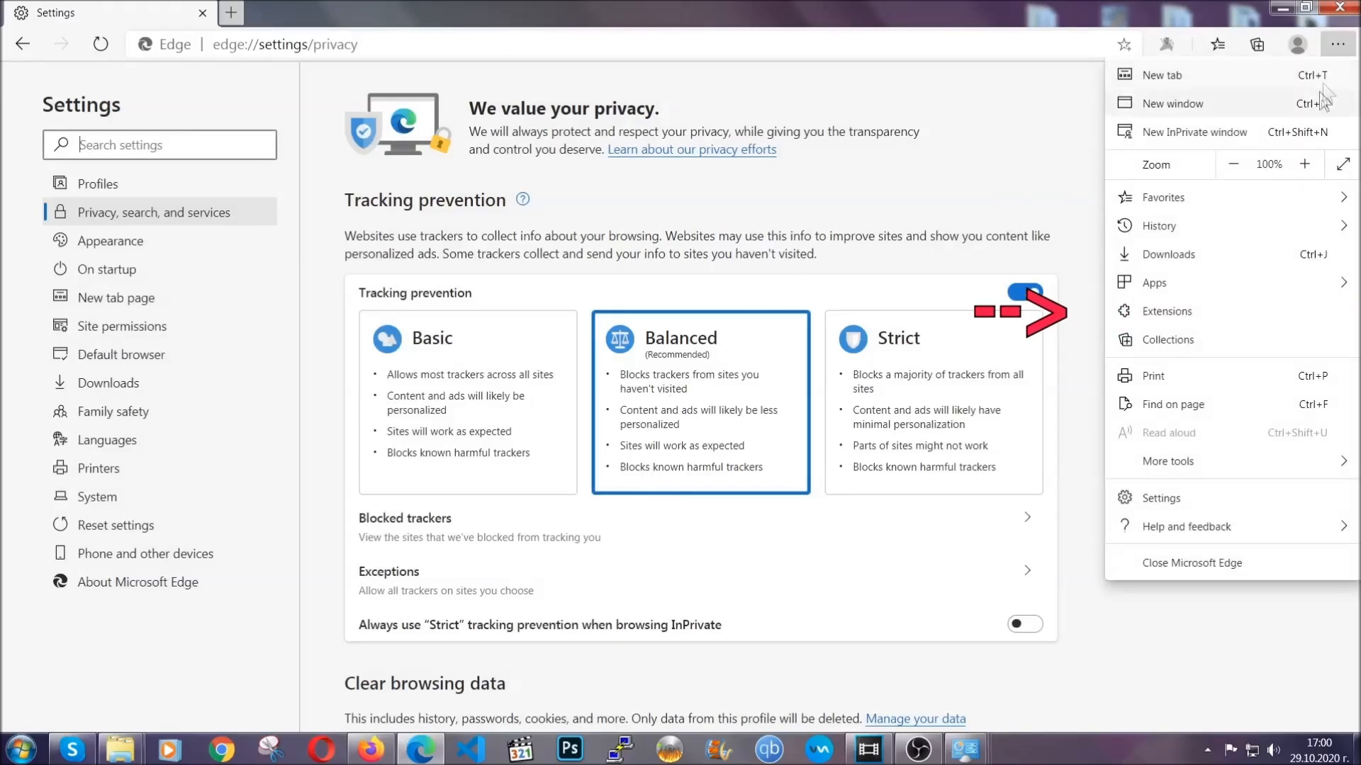
left_click(1239, 303)
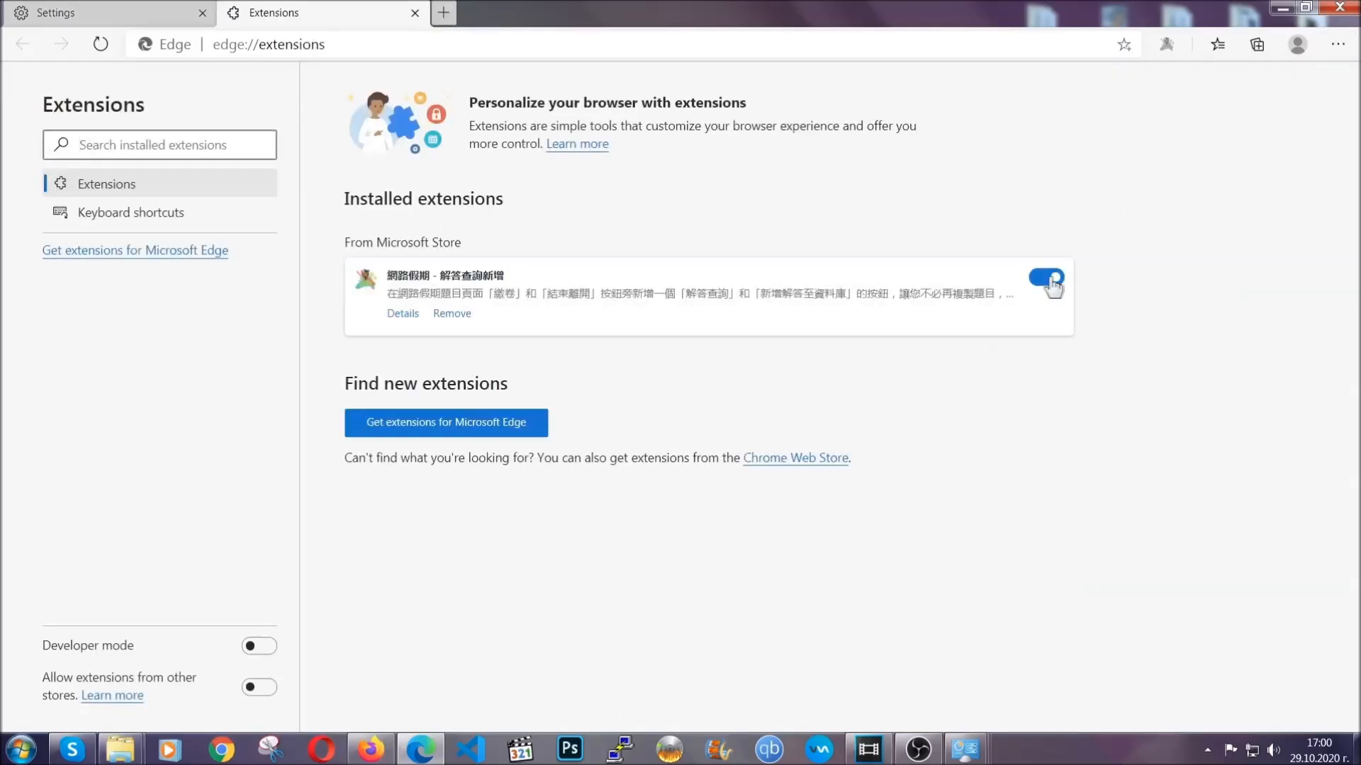
left_click(446, 314)
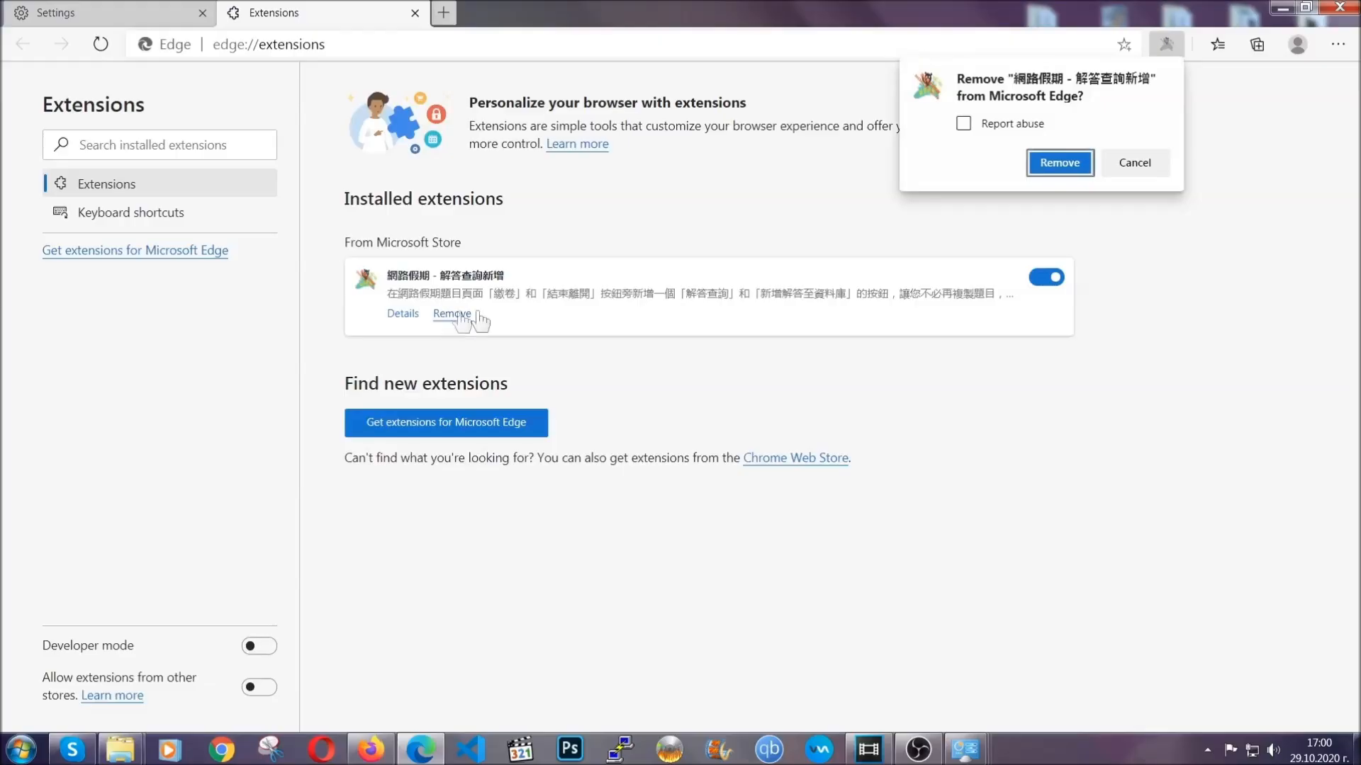
left_click(1056, 162)
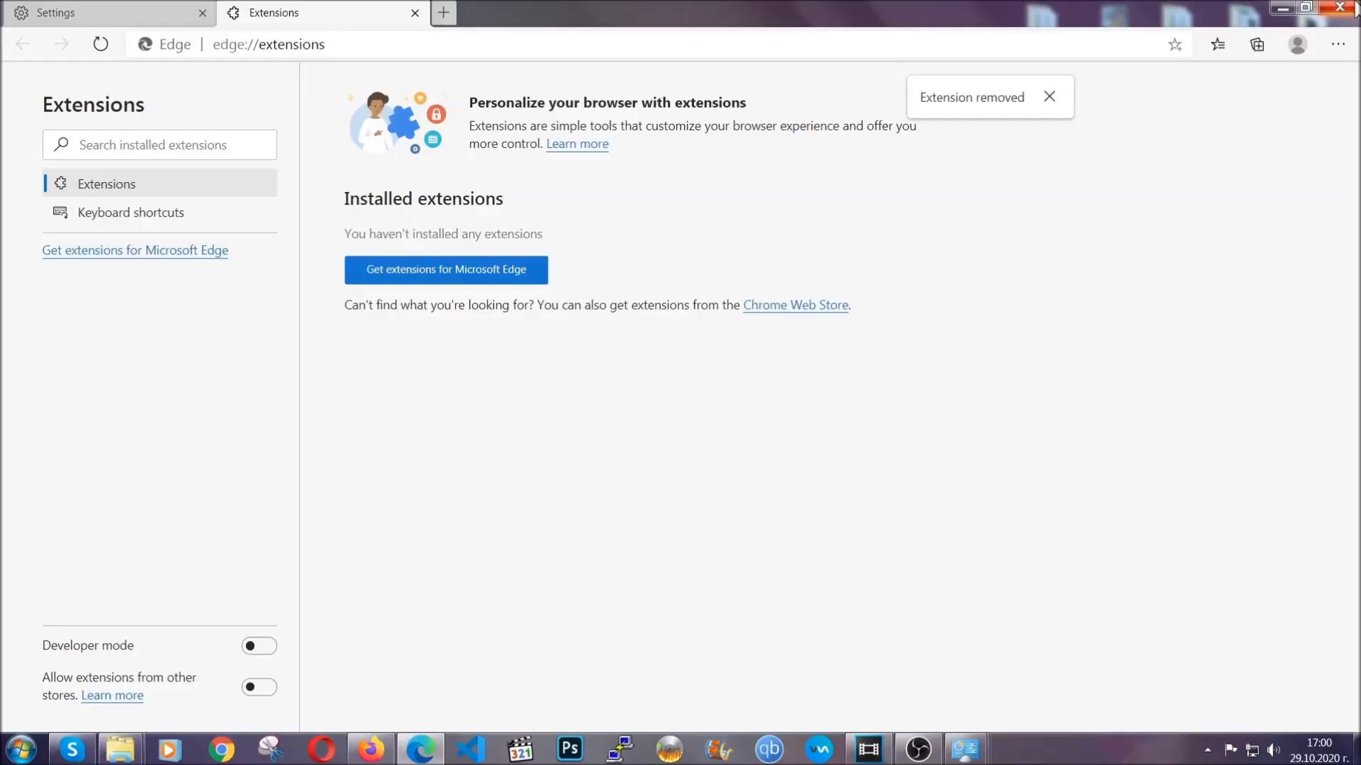
left_click(1354, 8)
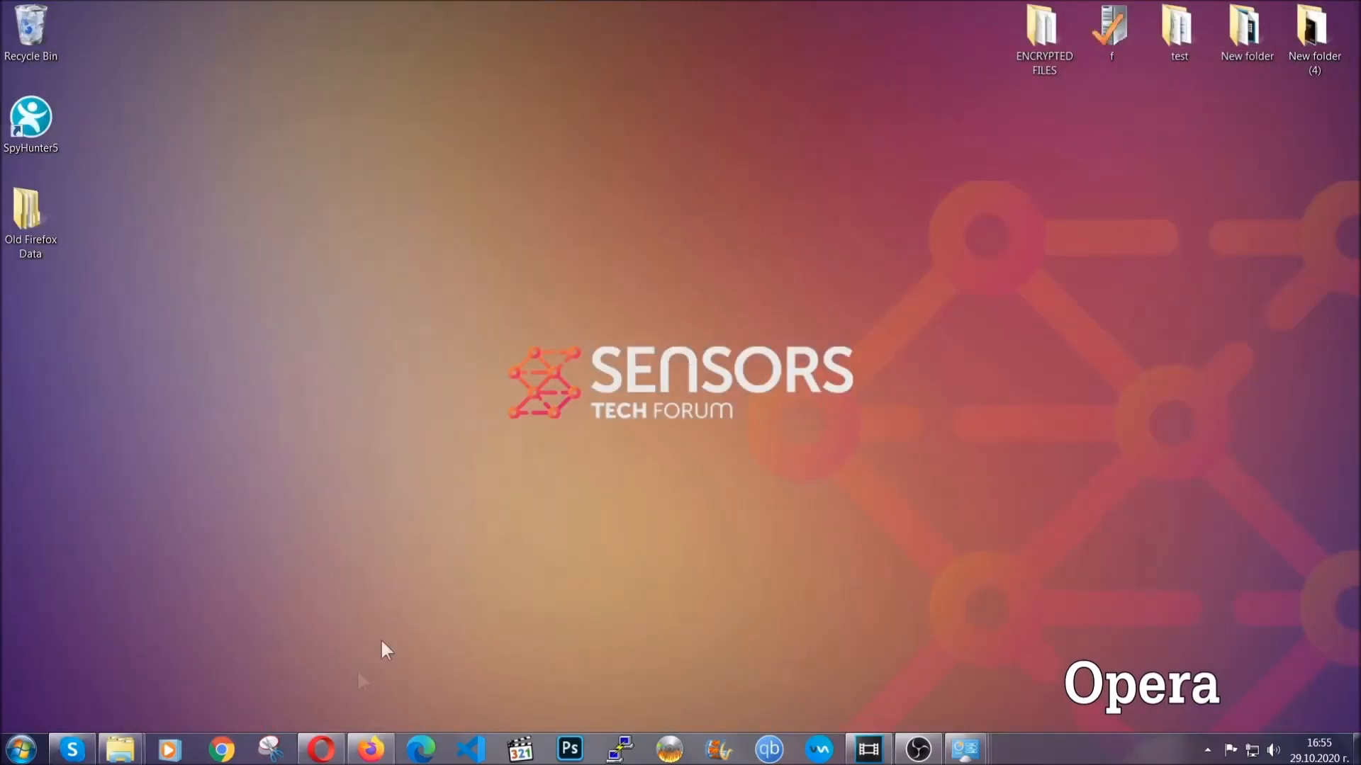
Launch Opera and load the opera://settings/clearBrowserData page.
left_click(334, 744)
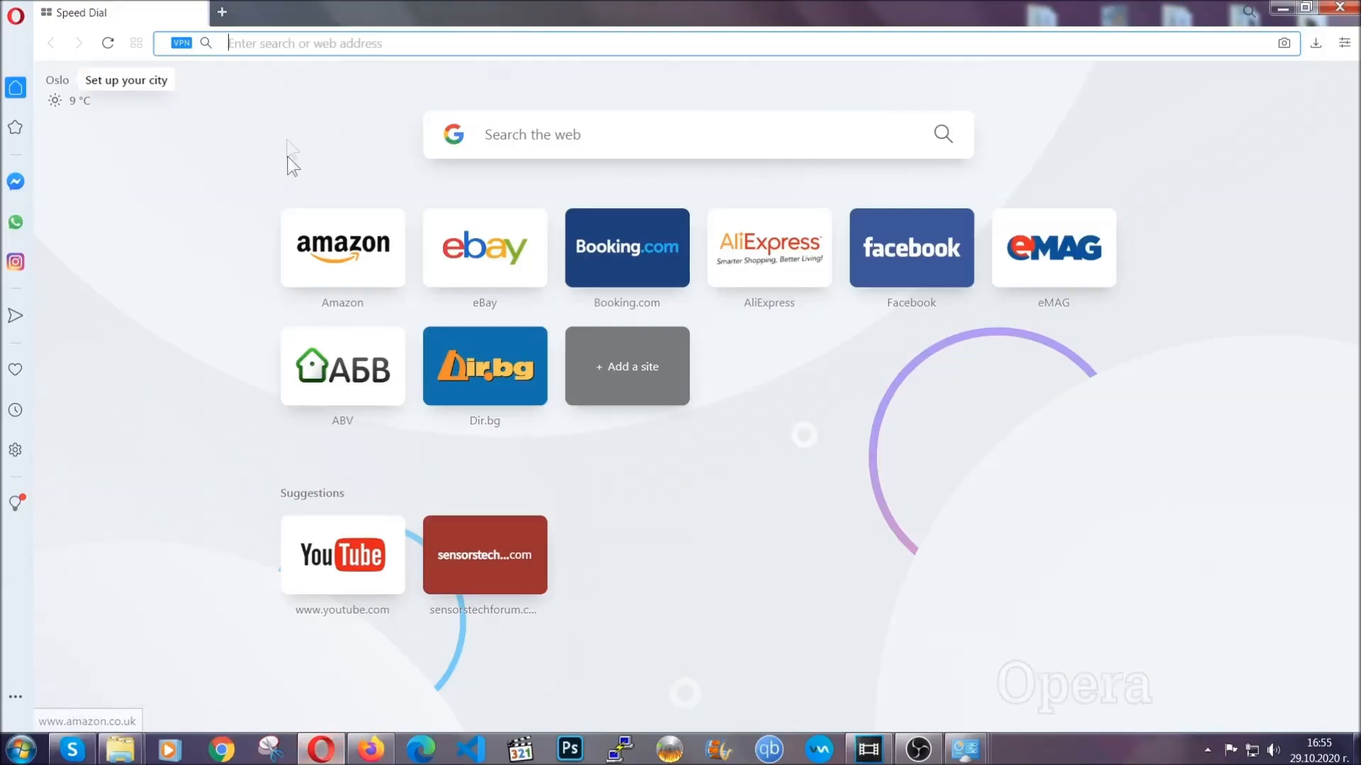
type("ope")
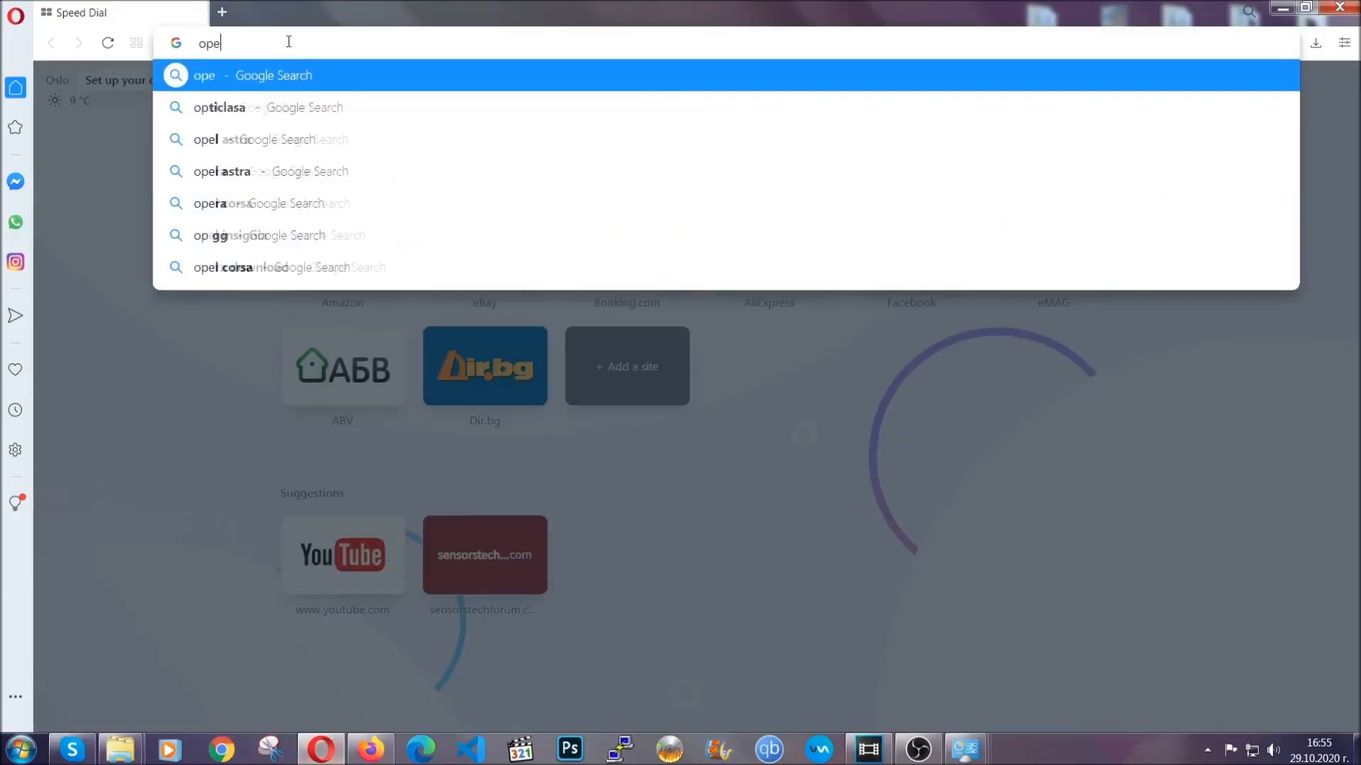
type("ra://s")
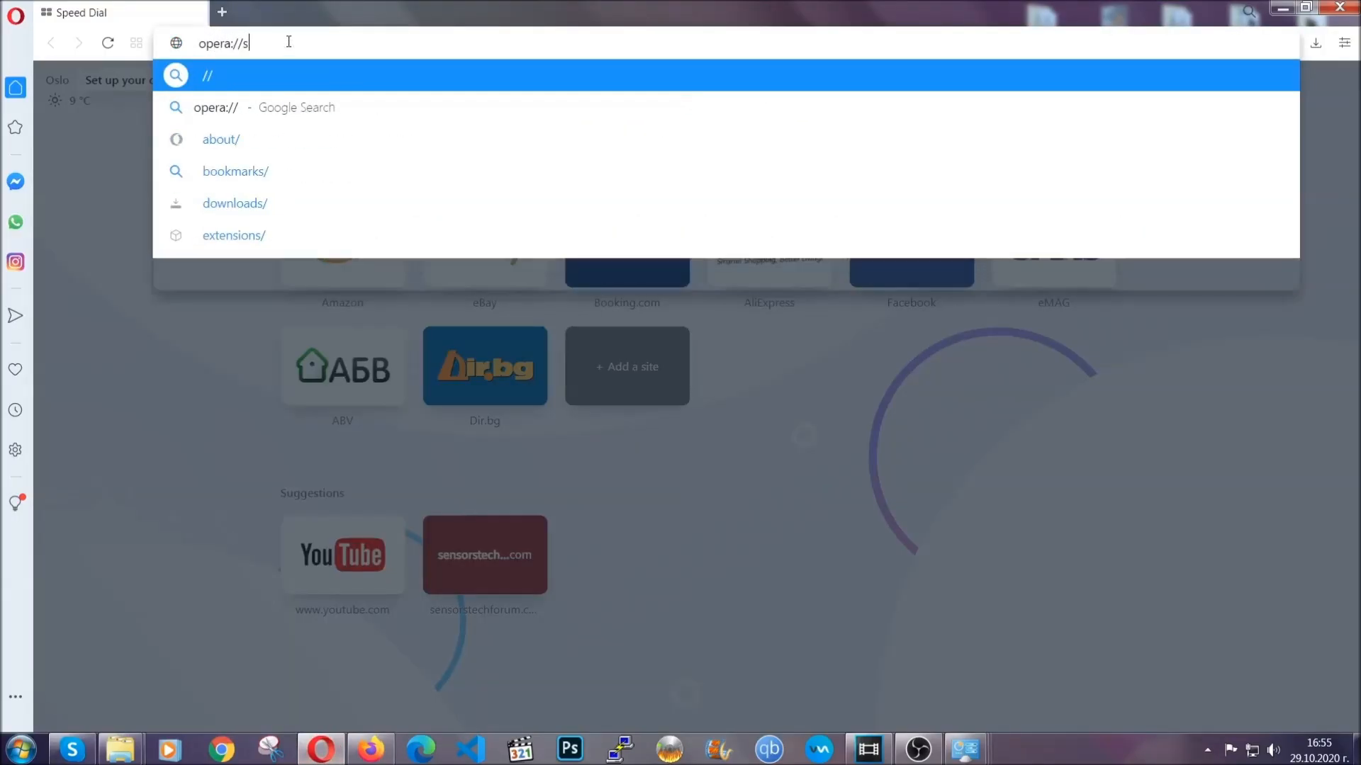
type("ettings/c")
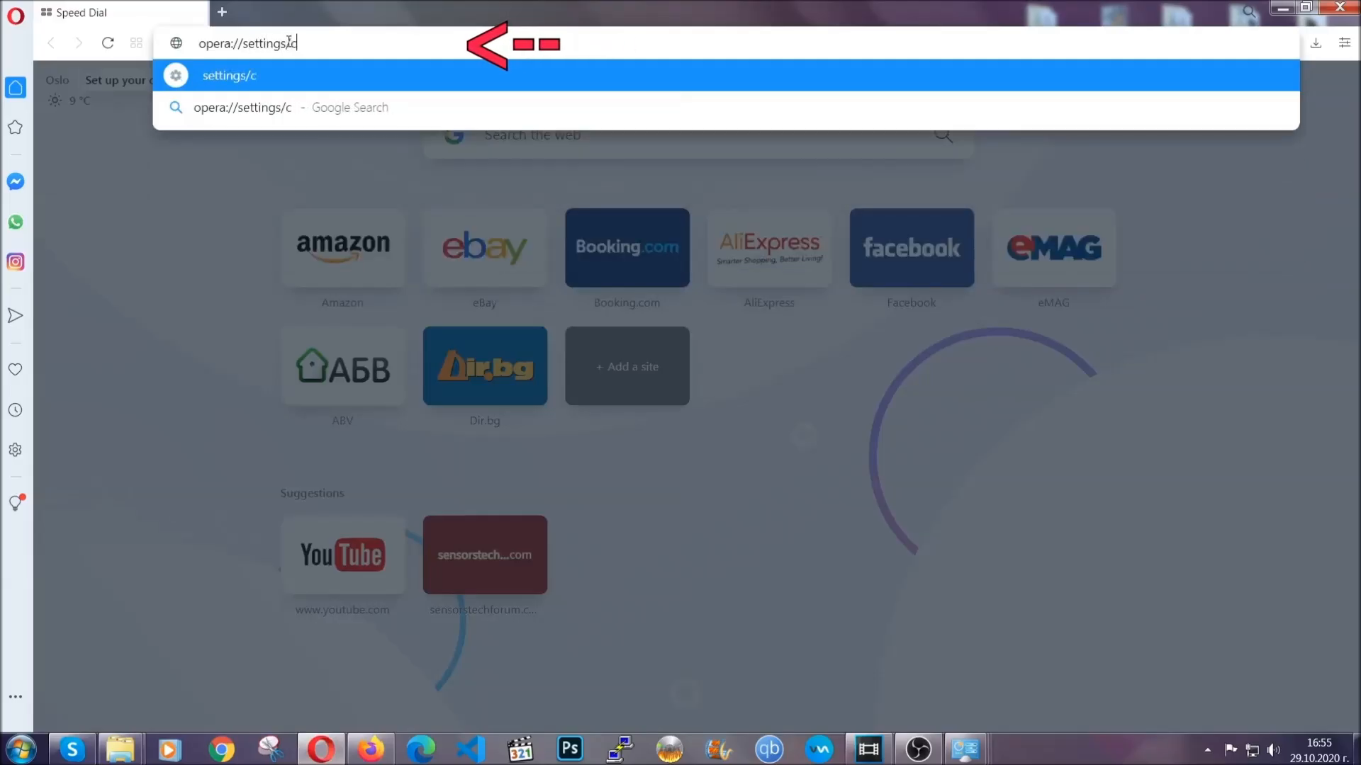
type("learBr")
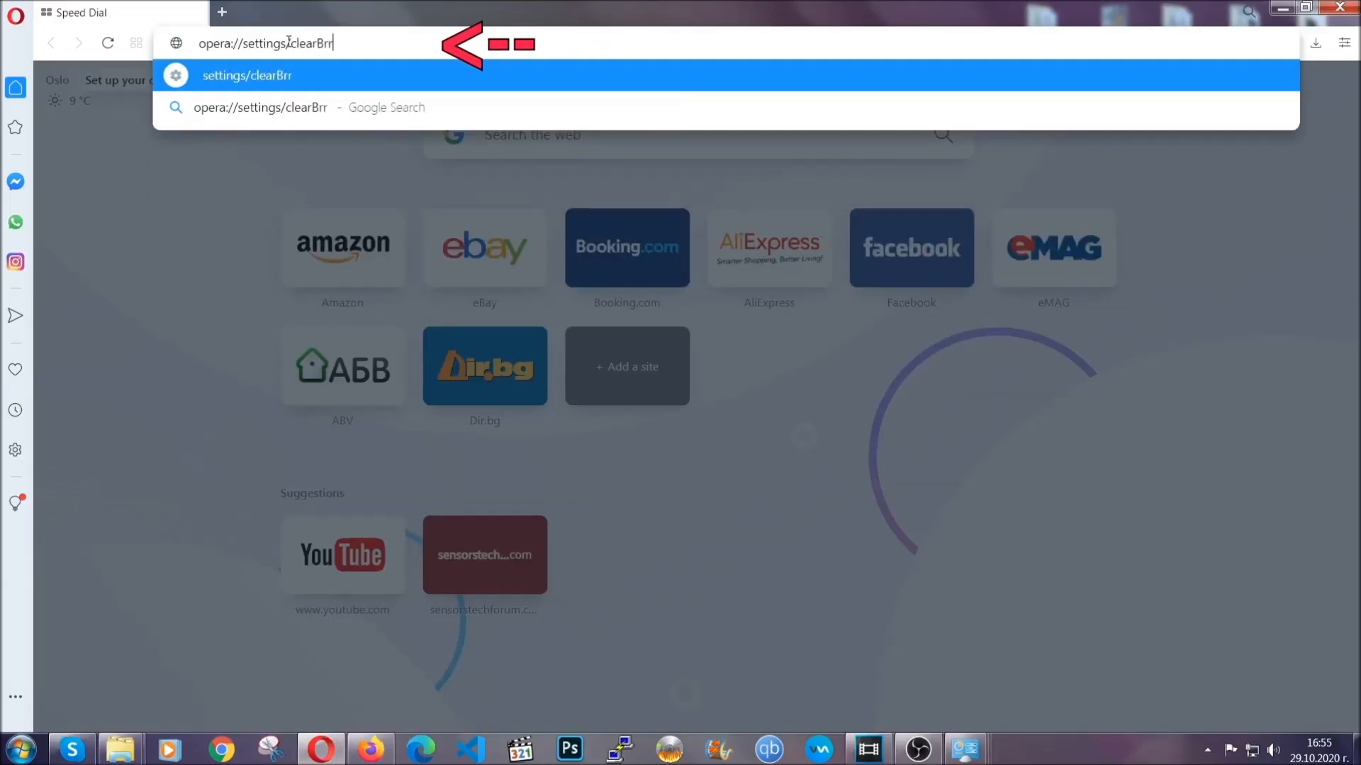
type("owserData")
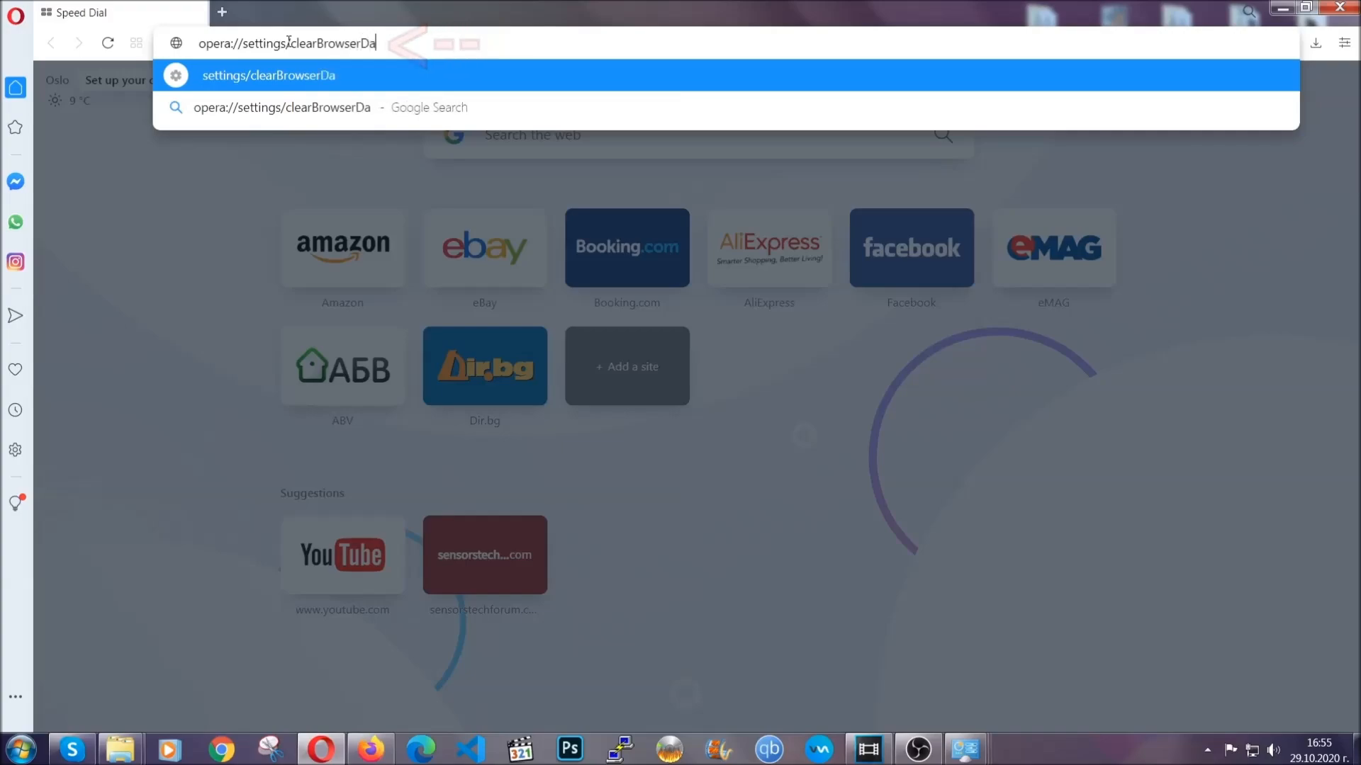
key("Return")
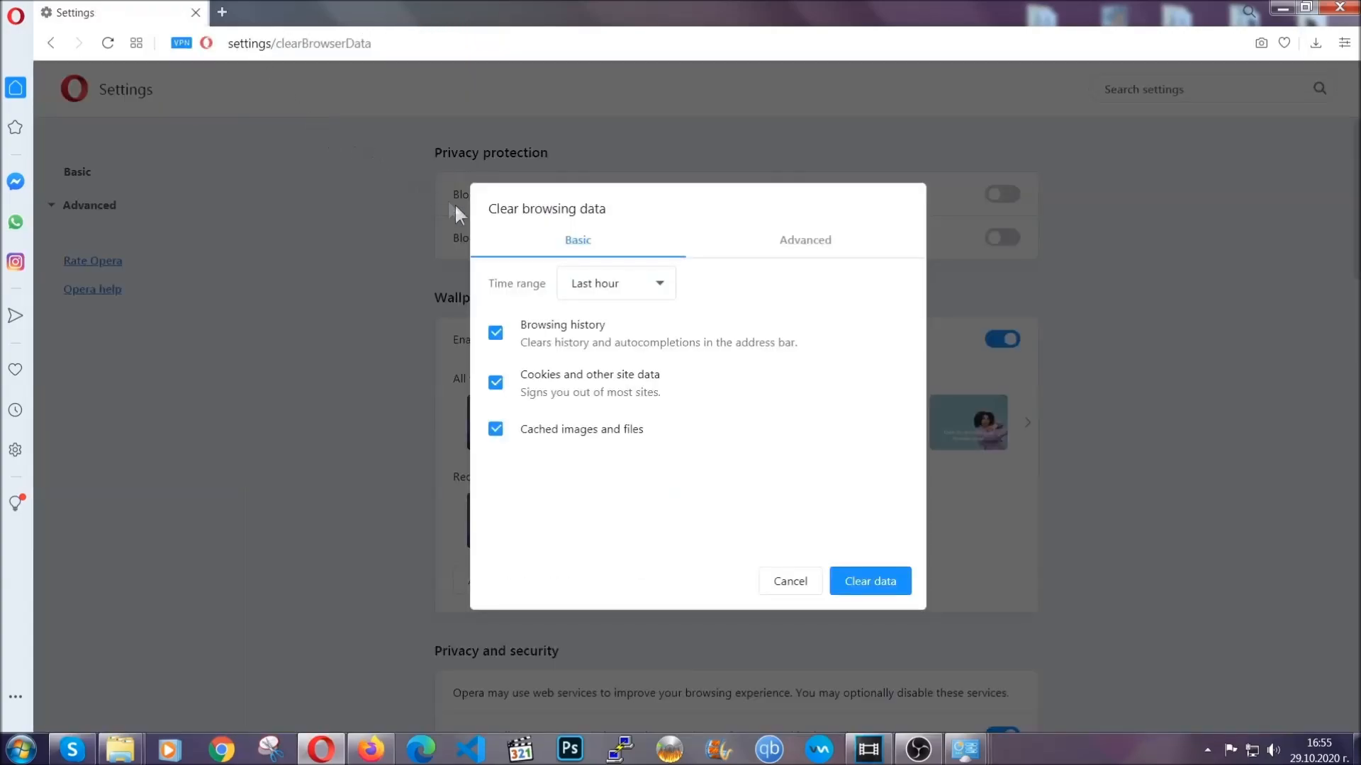
Change the advanced clearing time range and clear the browsing data, including autofill, site settings and hosted app data, but not passwords and sign-in data.
left_click(802, 249)
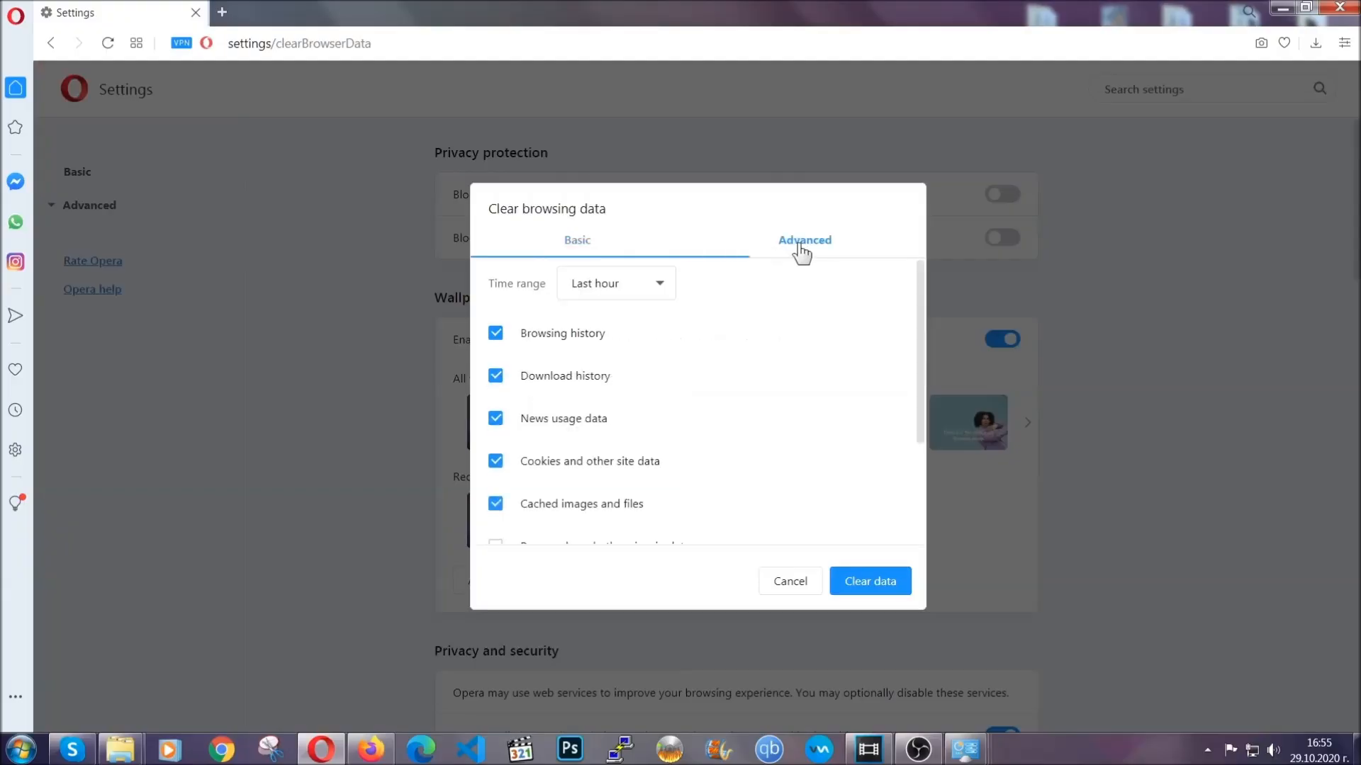
left_click(659, 285)
left_click(614, 369)
scroll(617, 374, "down", 3)
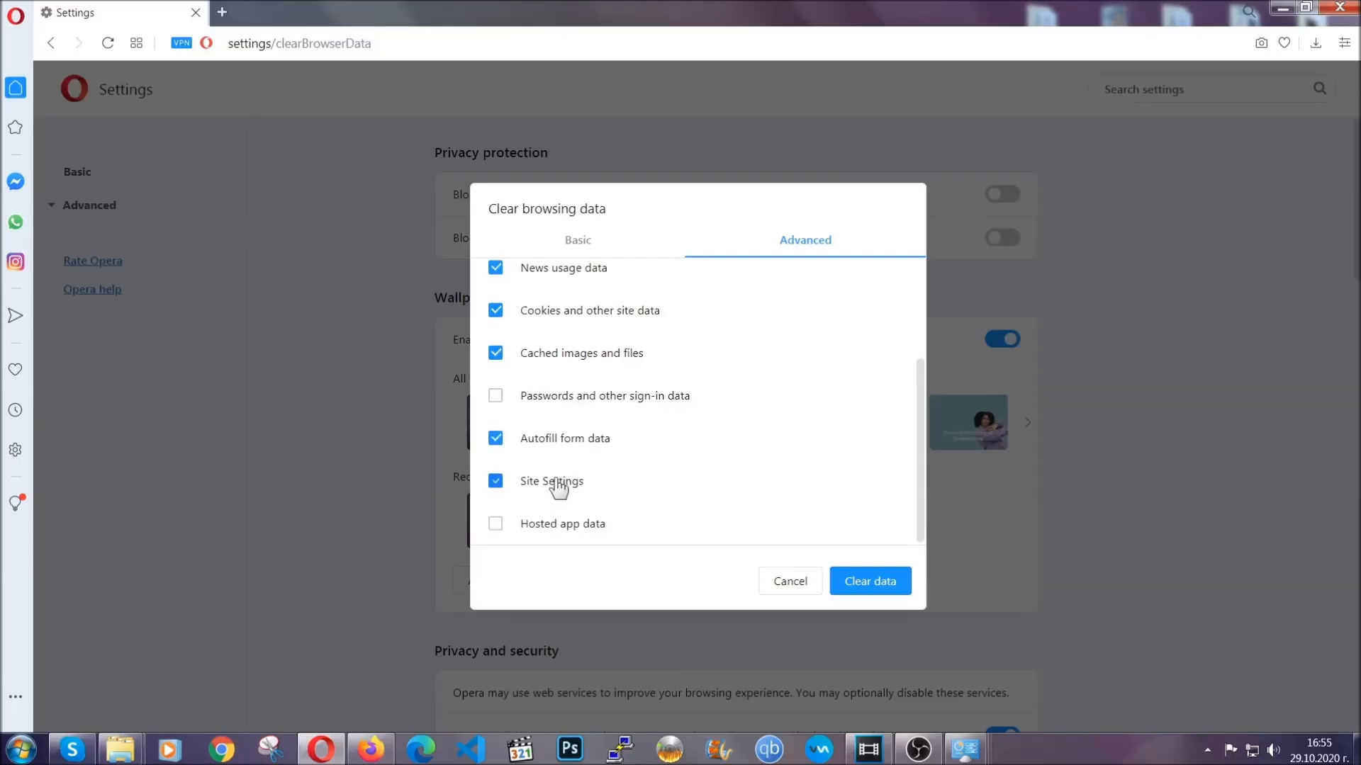
left_click(868, 584)
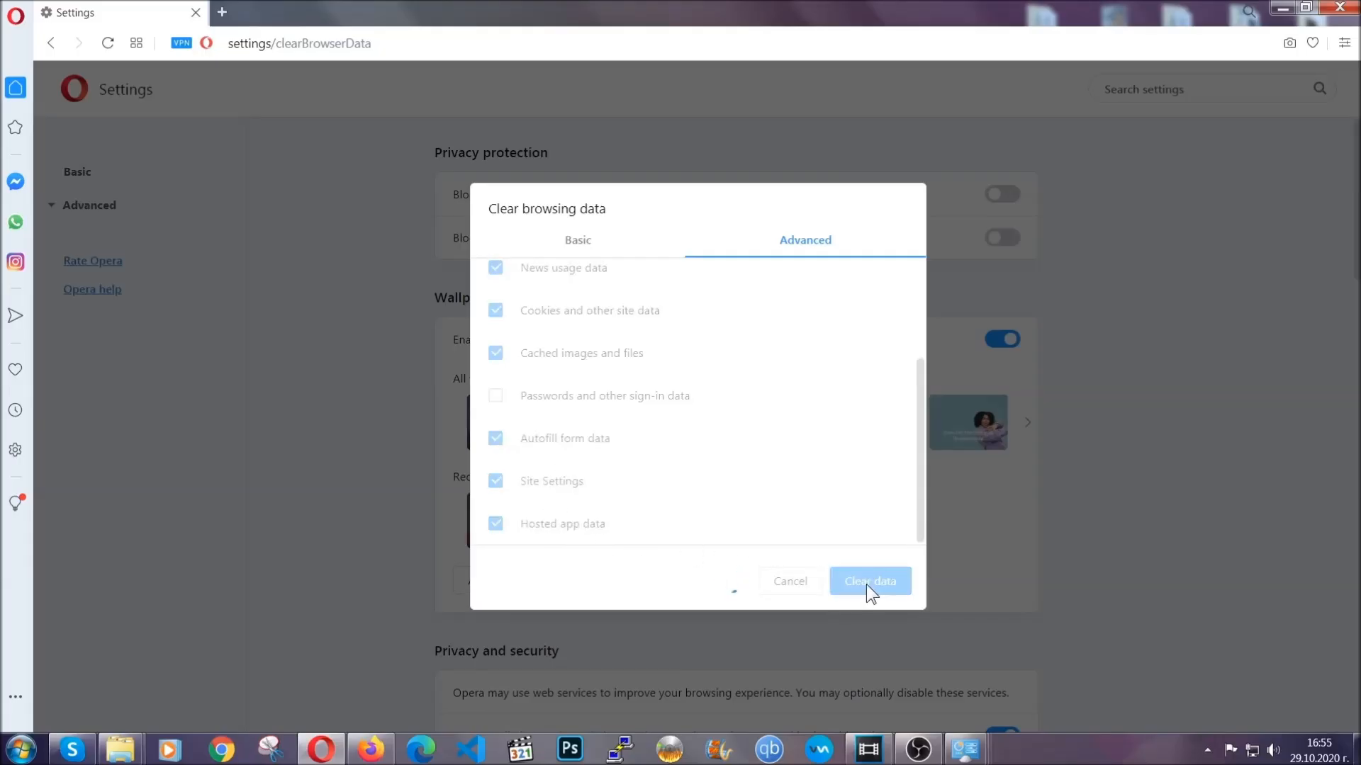